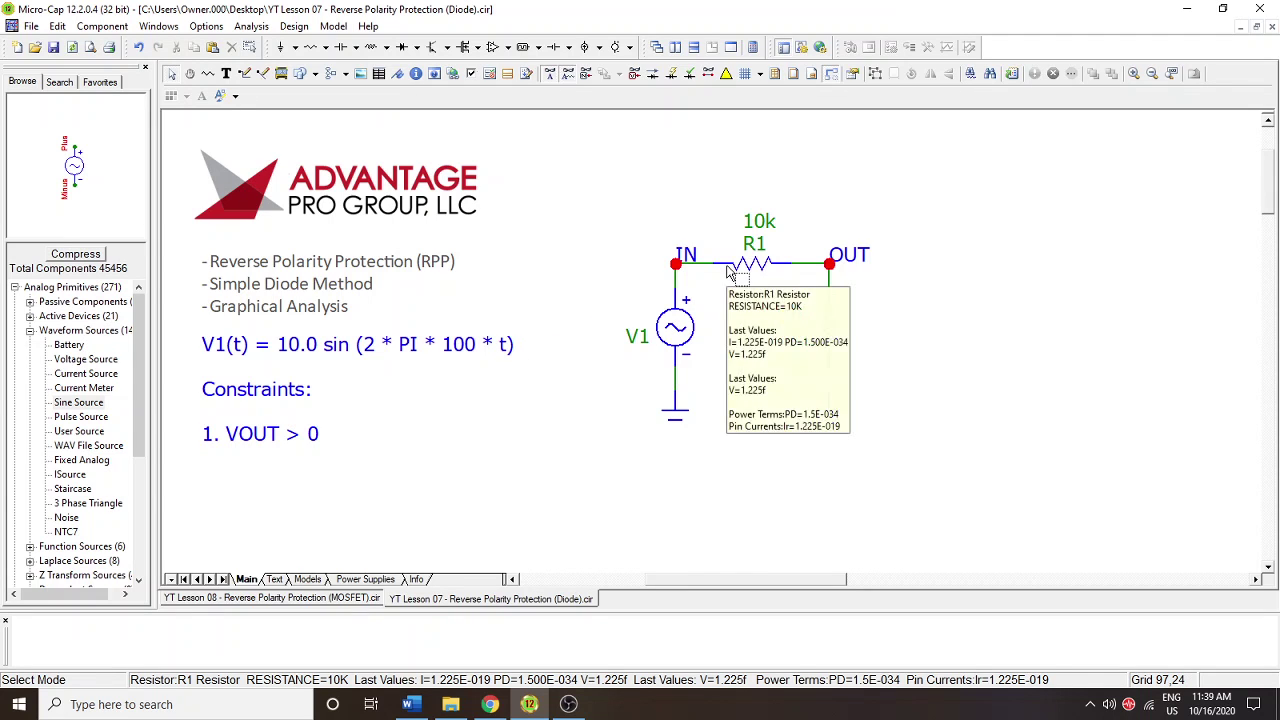
- Inspect V1's sine source properties, then check the load resistor RL, its ground and the V1(t) equation note
{"action": "left_click", "coordinate": [679, 340]}
{"action": "double_click", "coordinate": [679, 340]}
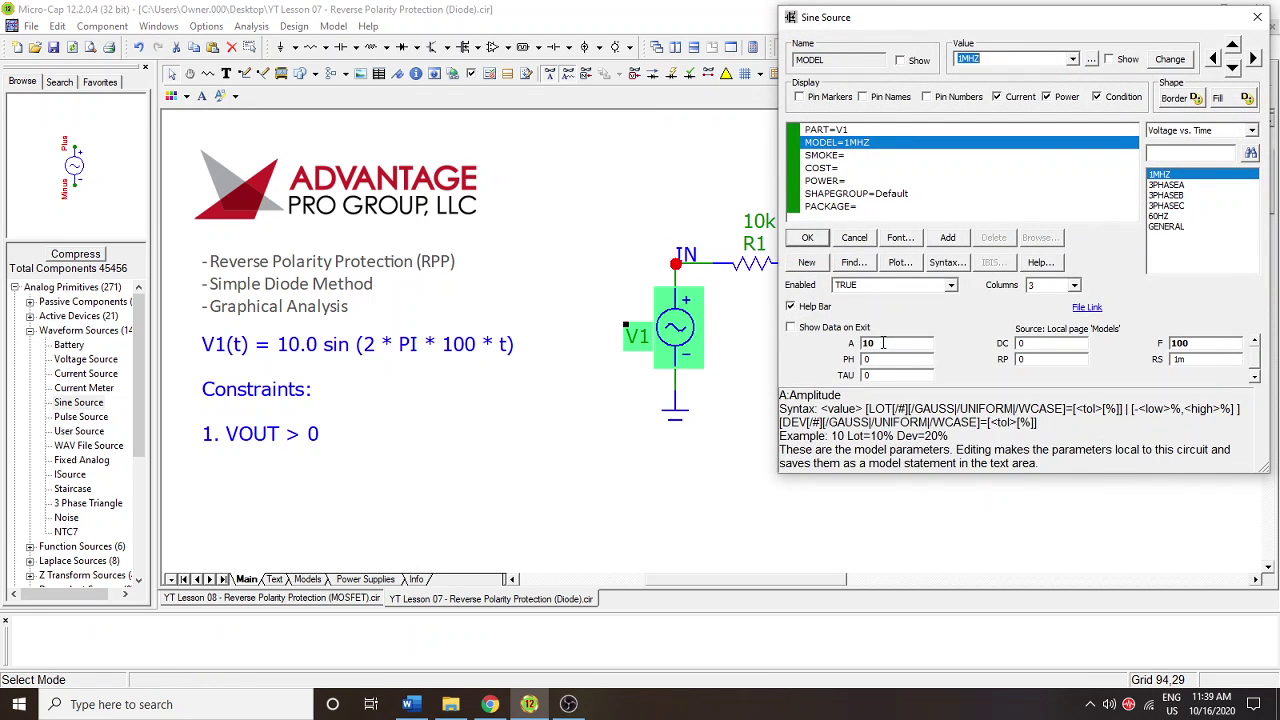
{"action": "left_click", "coordinate": [808, 240]}
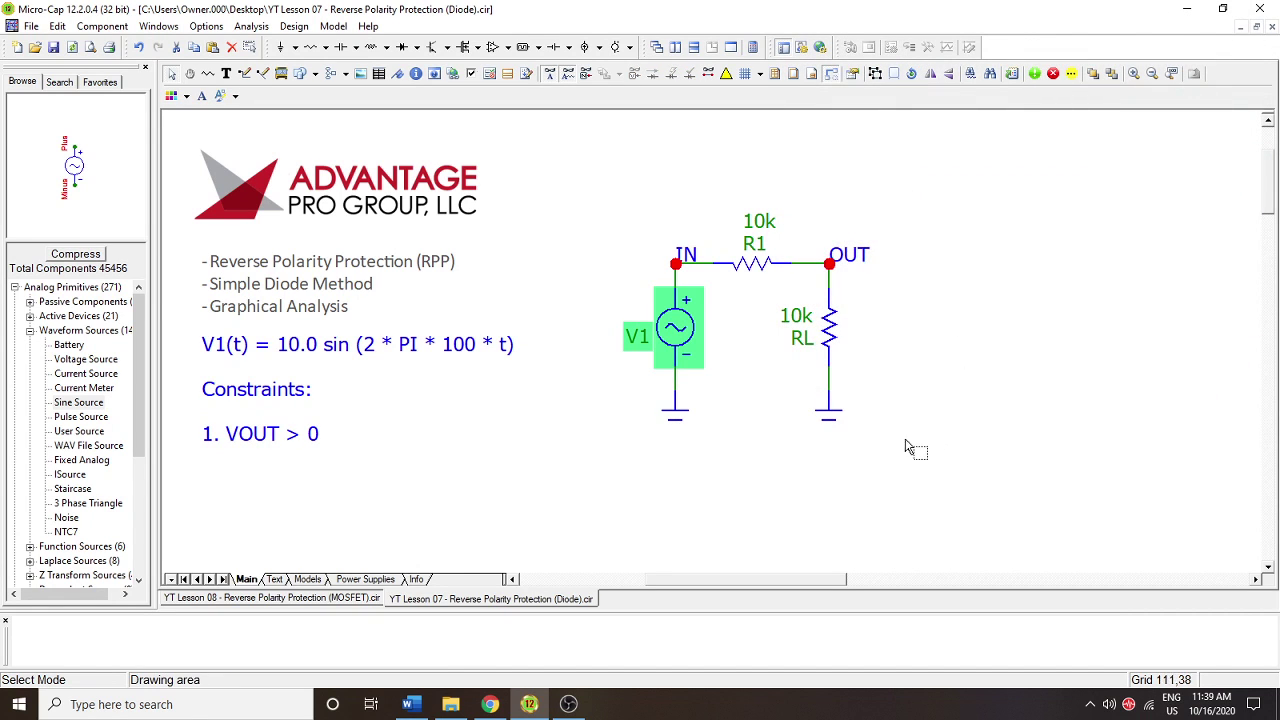
{"action": "left_click", "coordinate": [830, 331]}
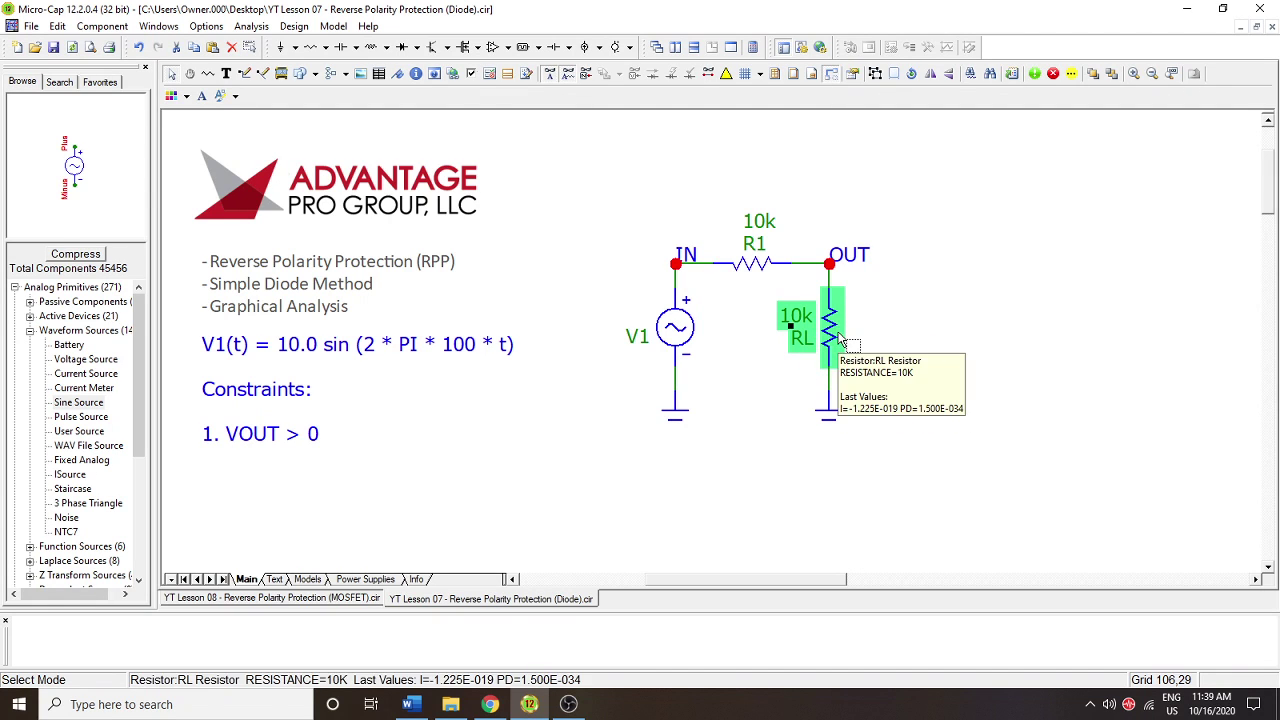
{"action": "left_click", "coordinate": [894, 331]}
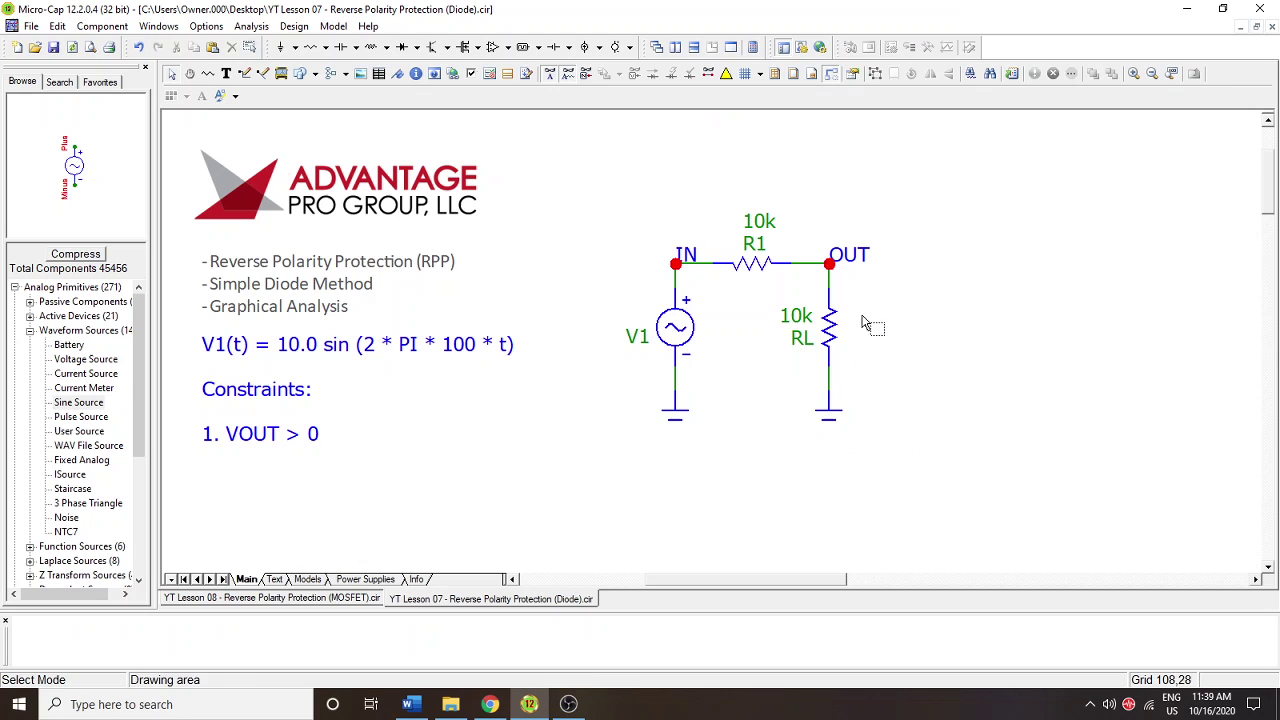
{"action": "left_click", "coordinate": [834, 414]}
{"action": "left_click", "coordinate": [779, 452]}
{"action": "left_click", "coordinate": [407, 356]}
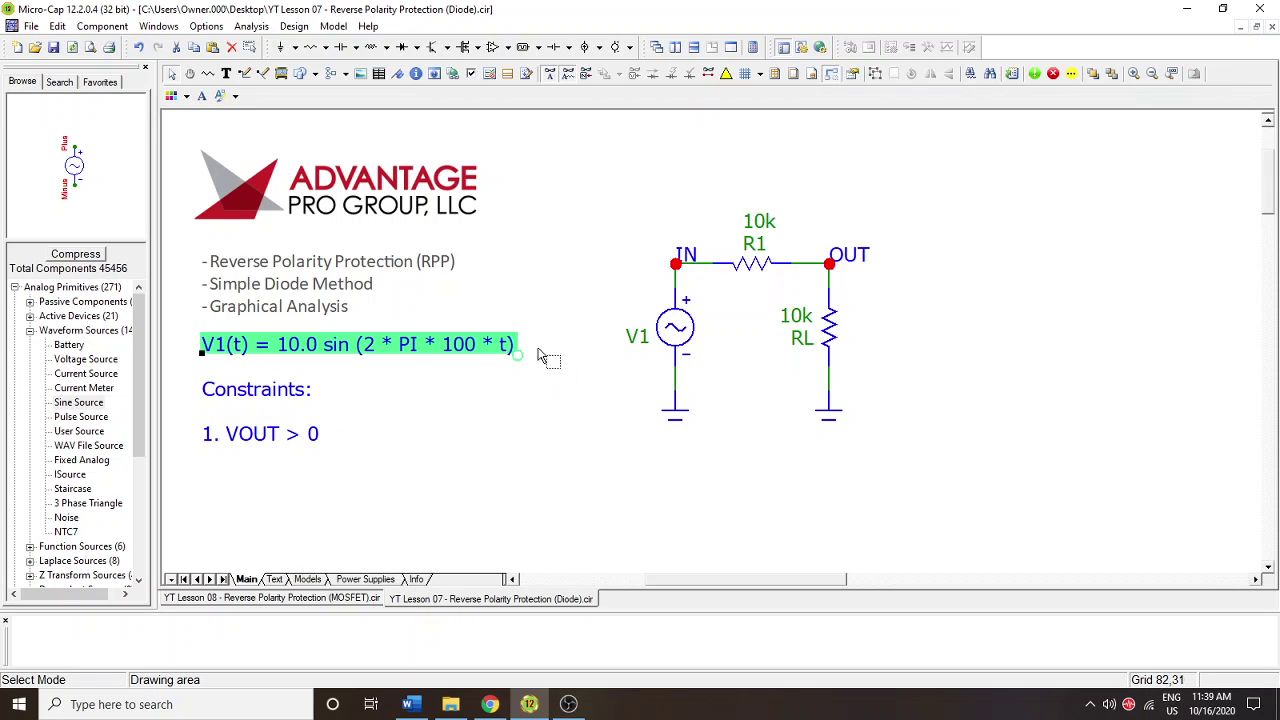
- Run a transient simulation of the original divider circuit and close the results
{"action": "left_click", "coordinate": [251, 26]}
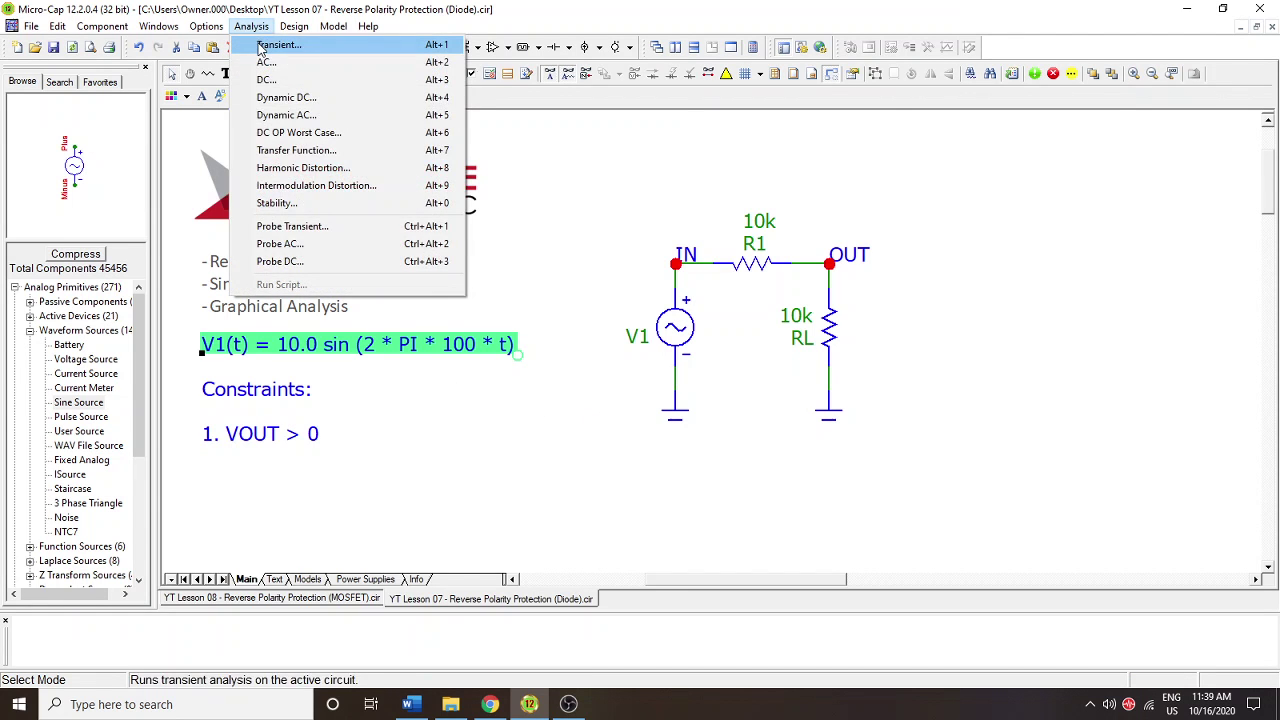
{"action": "left_click", "coordinate": [266, 48]}
{"action": "left_click", "coordinate": [291, 107]}
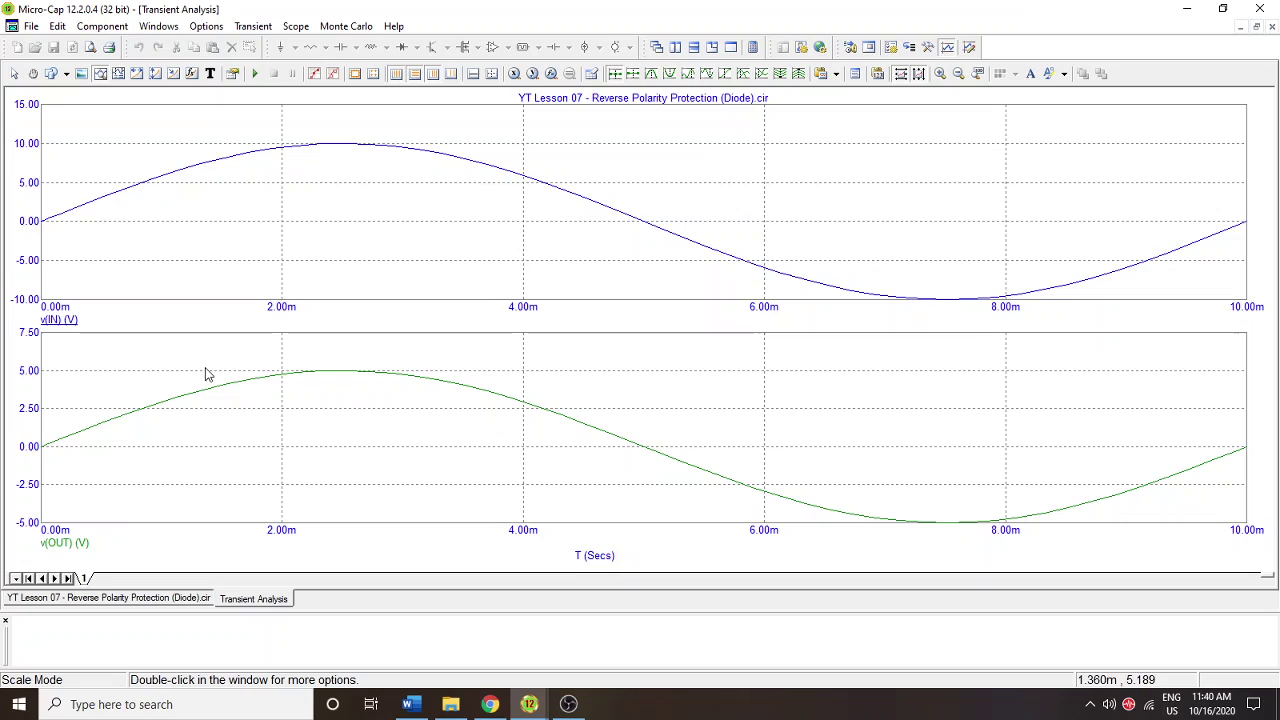
{"action": "mouse_move", "coordinate": [48, 452]}
{"action": "left_click", "coordinate": [1272, 27]}
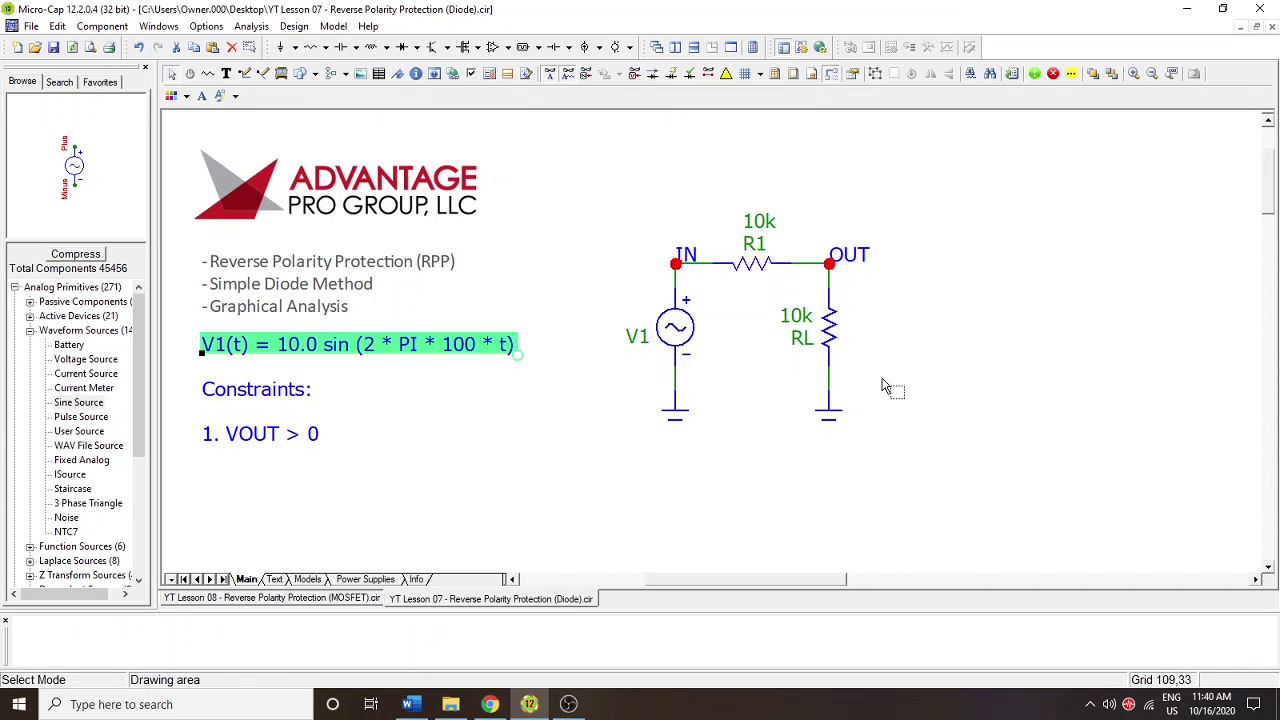
- Shift R1, RL and ground to the right and delete the wire from IN to R1
{"action": "left_click_drag", "start_coordinate": [925, 470], "coordinate": [713, 186]}
{"action": "left_click_drag", "start_coordinate": [757, 277], "coordinate": [846, 277]}
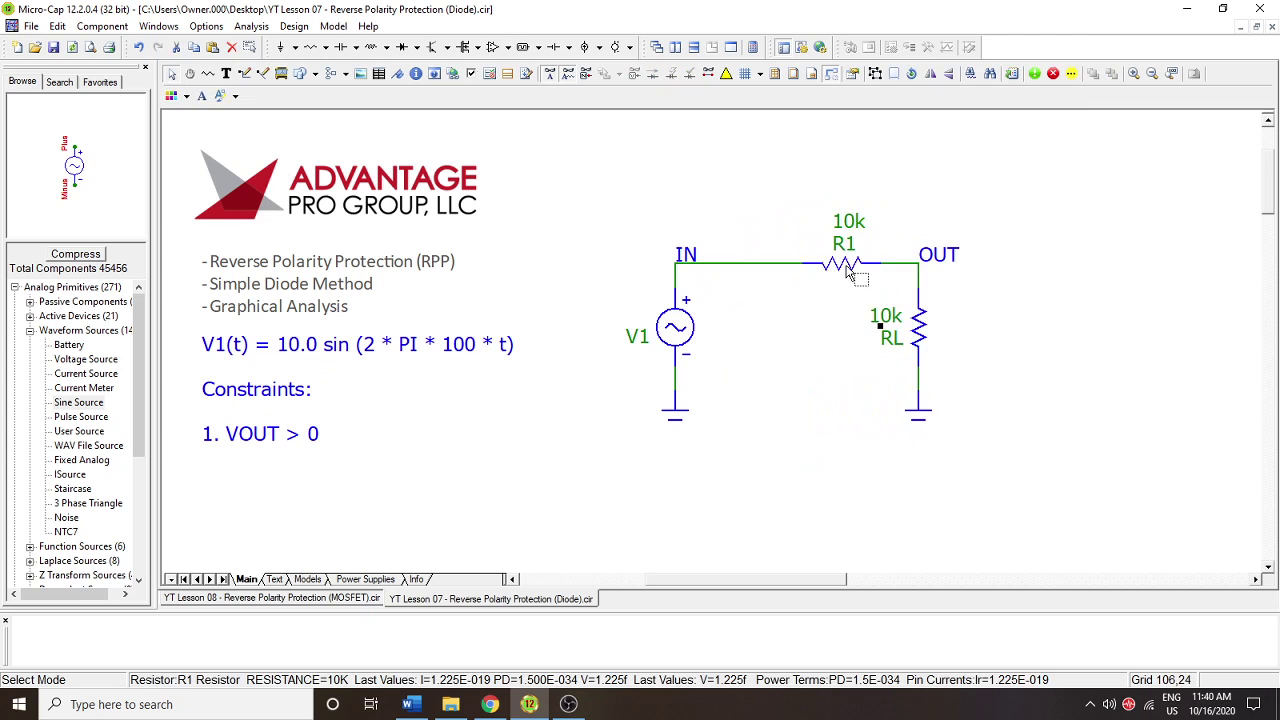
{"action": "left_click", "coordinate": [674, 189]}
{"action": "left_click", "coordinate": [745, 262]}
{"action": "key", "text": "Delete"}
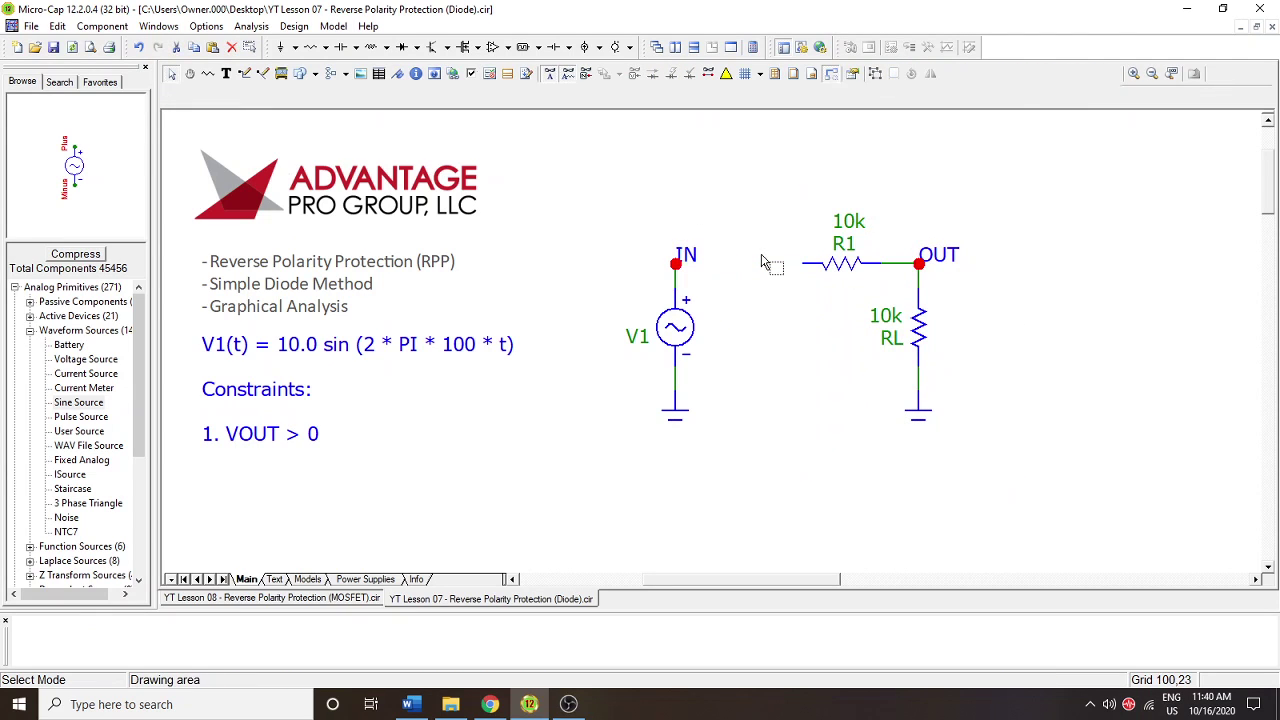
- Place diode D1 between IN and R1 with model 1N457A
{"action": "left_click", "coordinate": [403, 50]}
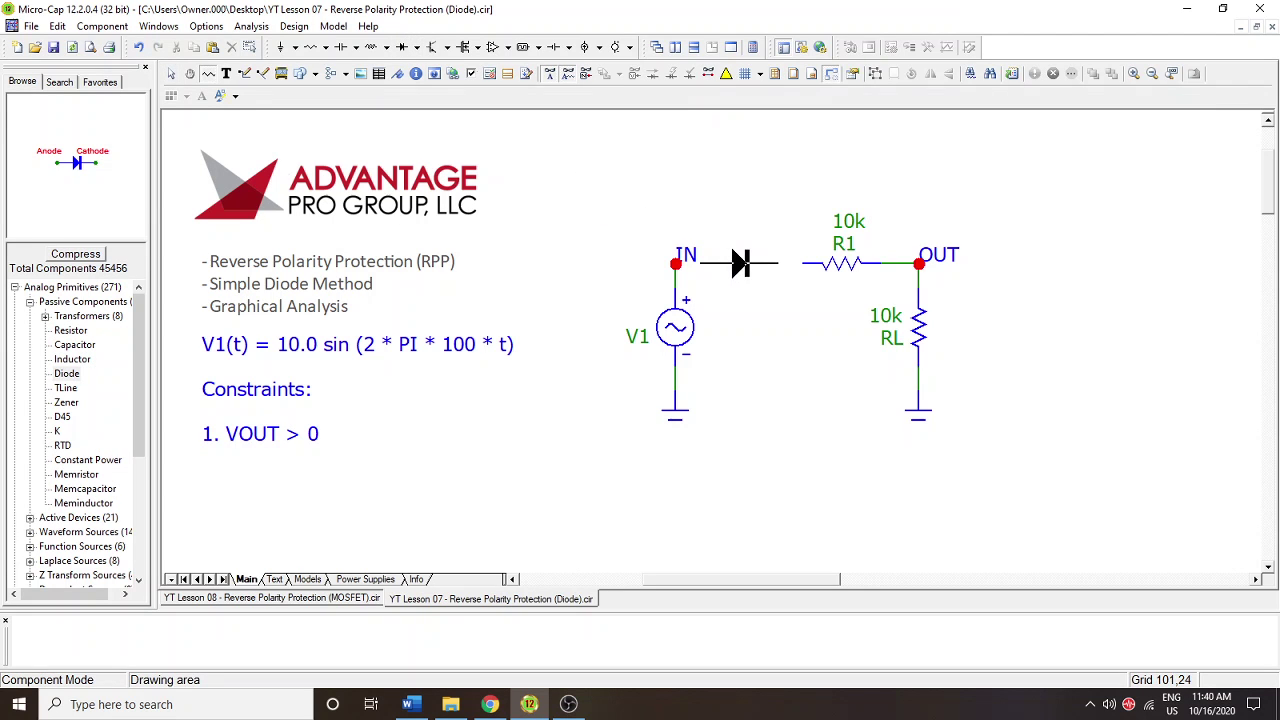
{"action": "left_click", "coordinate": [744, 263]}
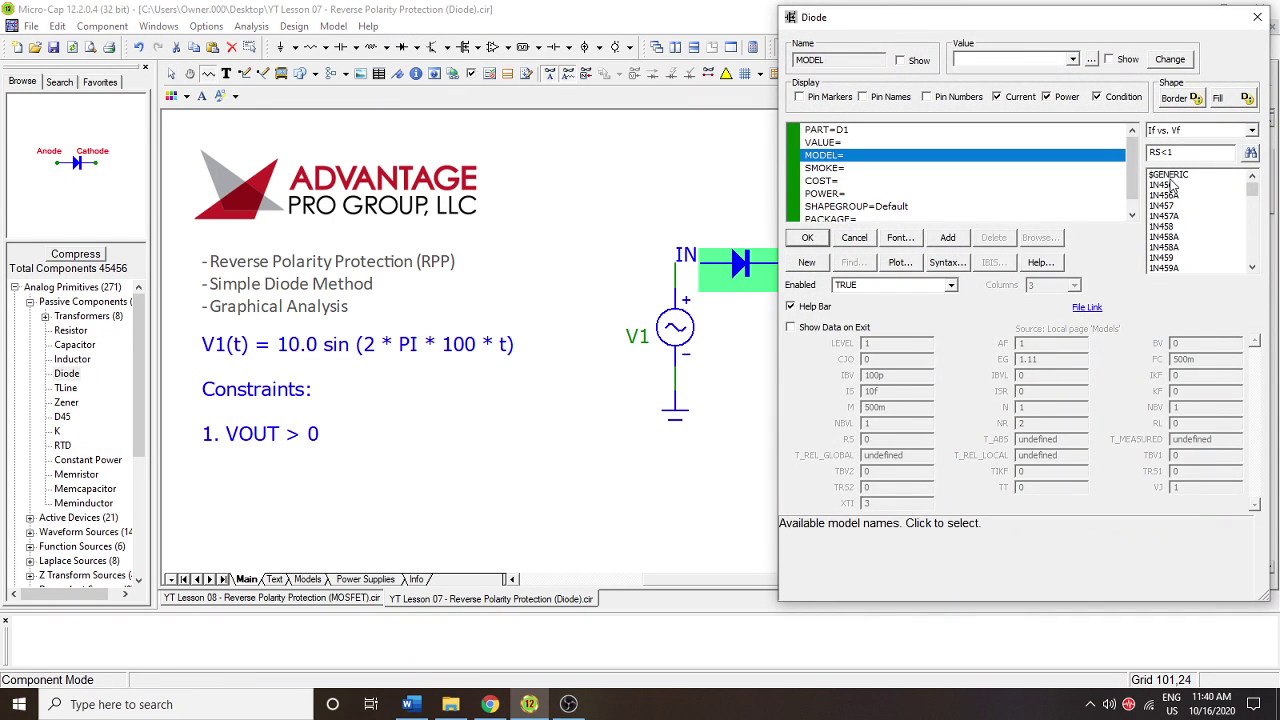
{"action": "left_click", "coordinate": [1170, 187]}
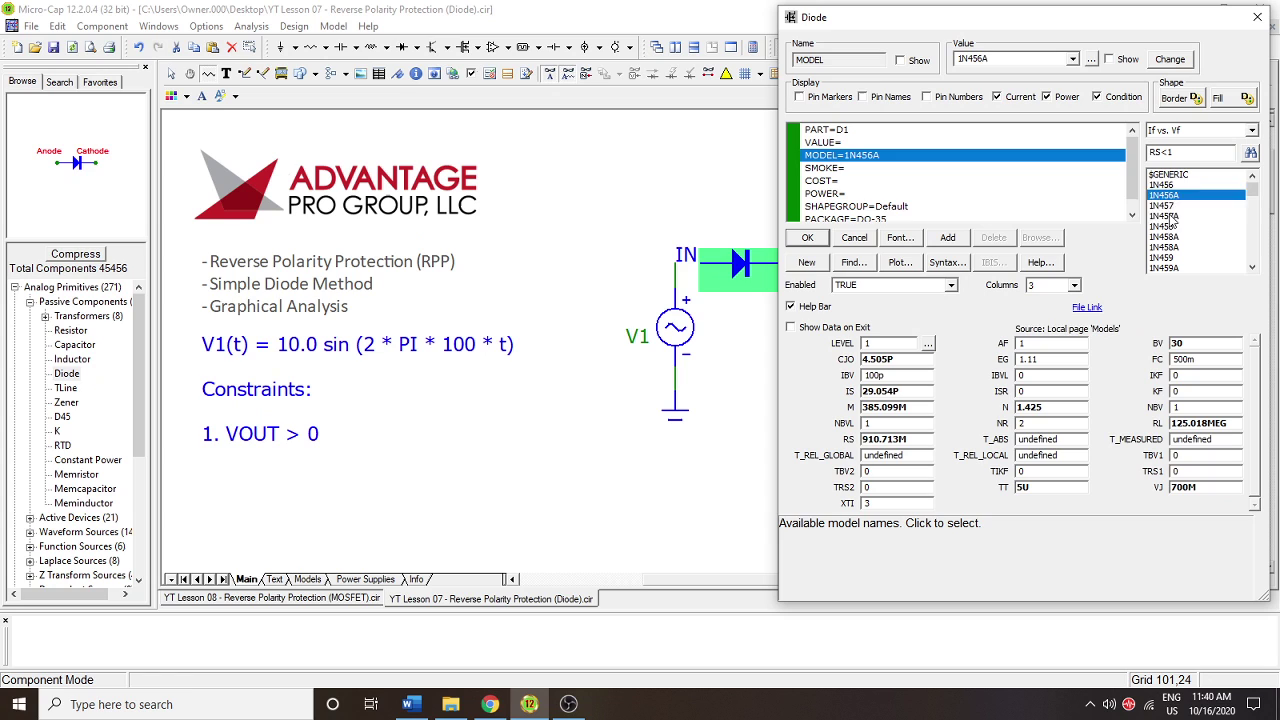
{"action": "left_click", "coordinate": [1168, 216]}
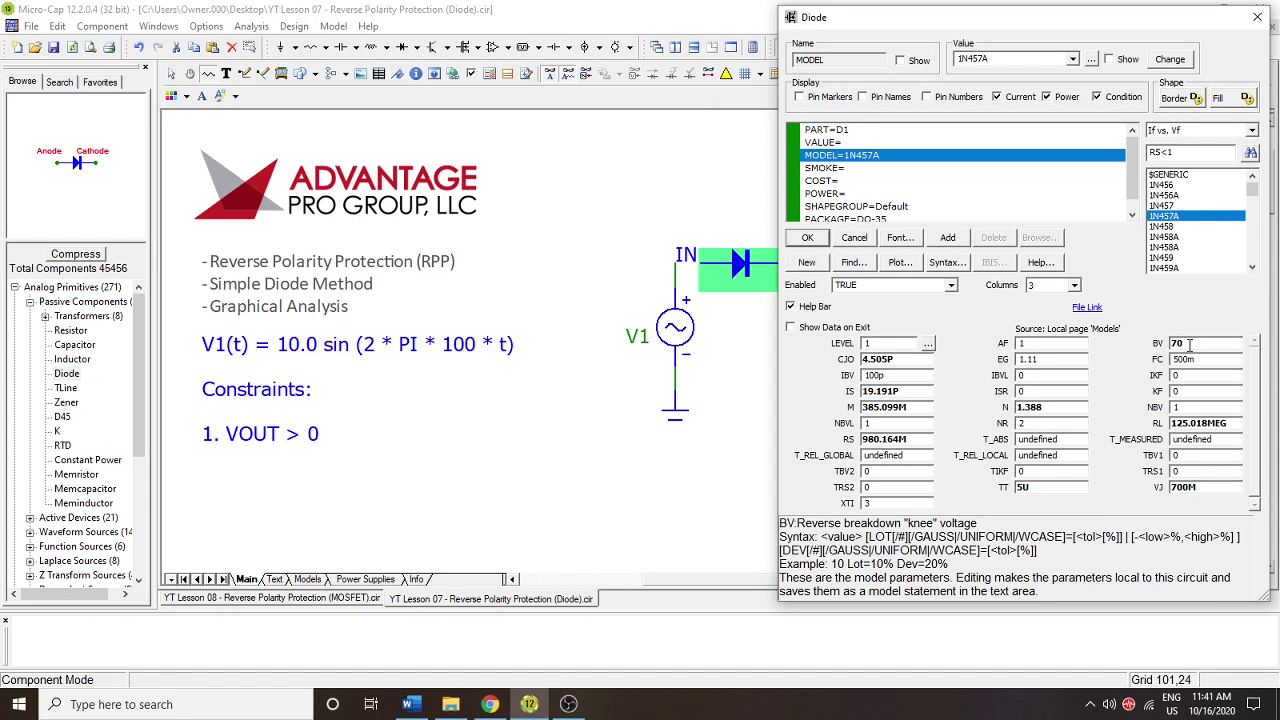
{"action": "left_click", "coordinate": [808, 238]}
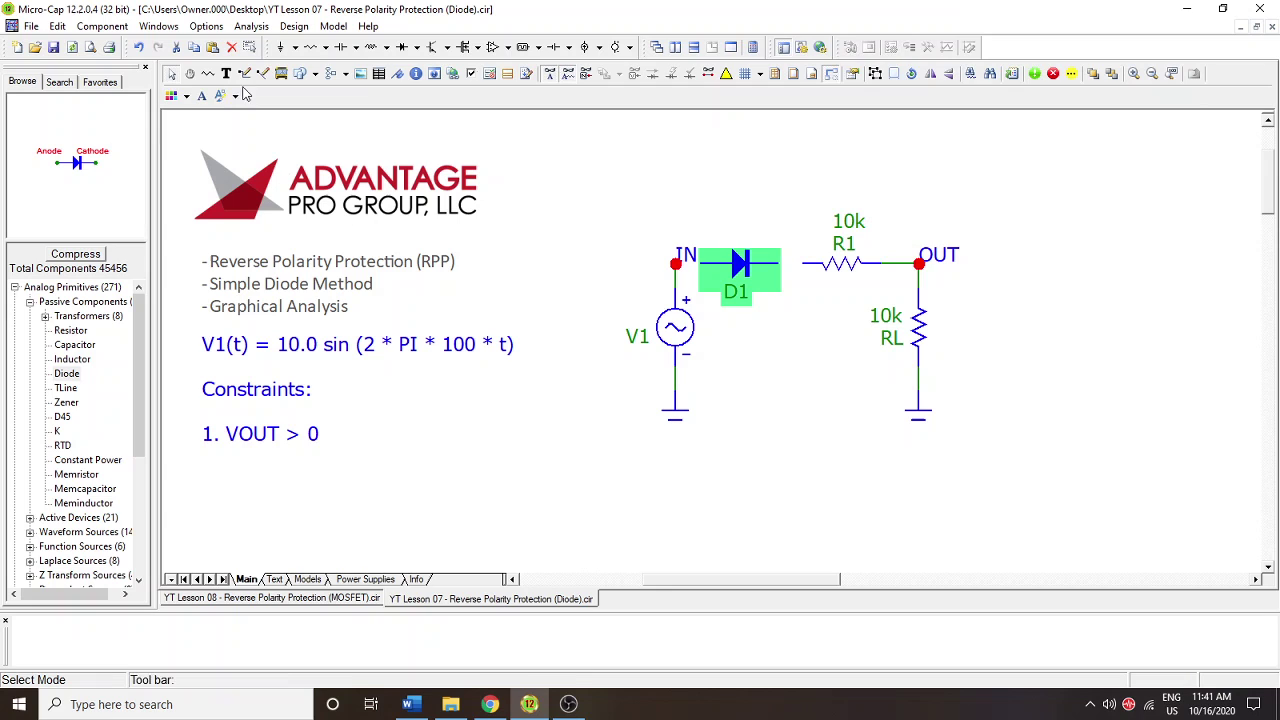
- Wire D1's cathode to R1 and its anode to the IN node, then return to Select Mode
{"action": "key", "text": "ctrl+w"}
{"action": "left_click_drag", "start_coordinate": [781, 263], "coordinate": [802, 263]}
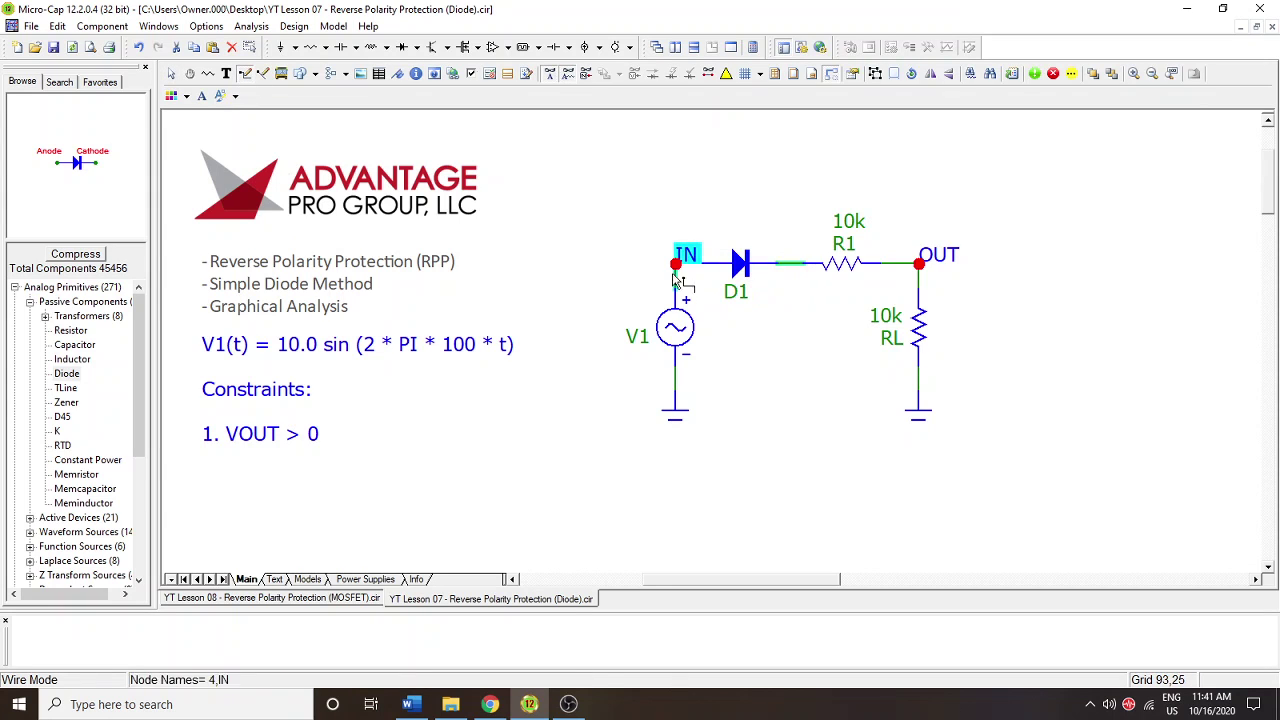
{"action": "left_click_drag", "start_coordinate": [676, 264], "coordinate": [705, 264]}
{"action": "key", "text": "ctrl+e"}
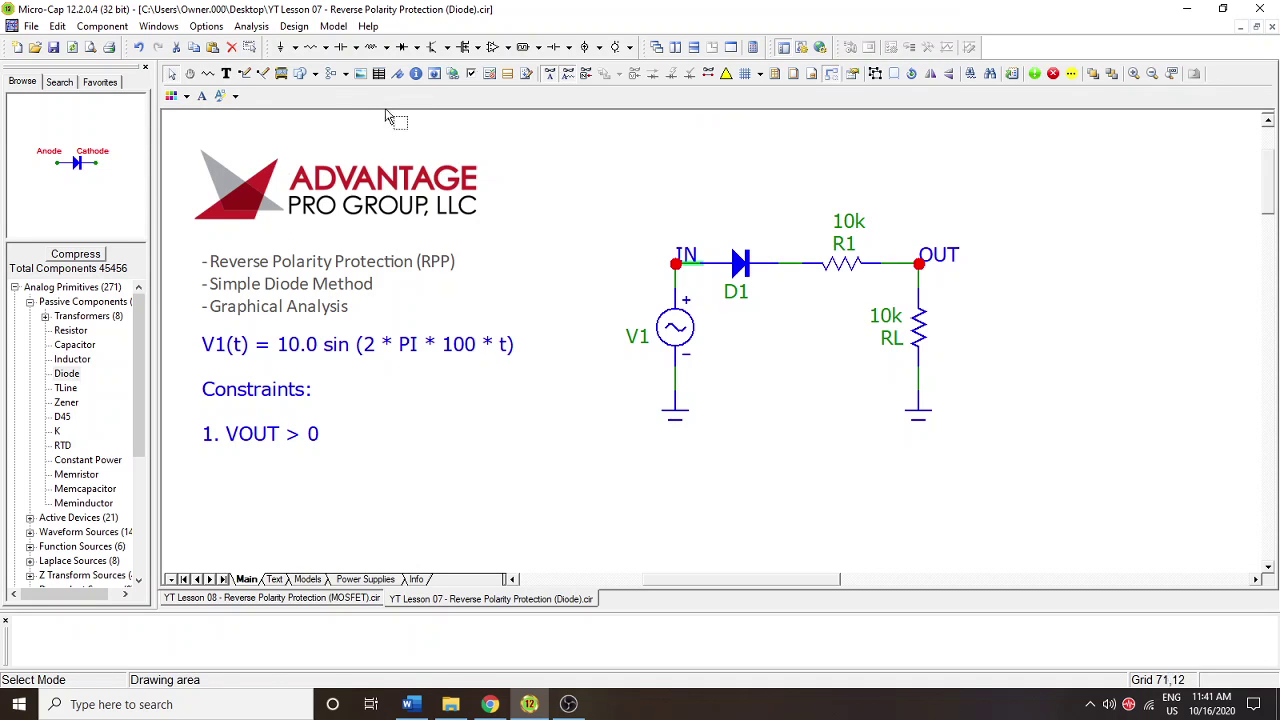
- Run the transient simulation of the circuit with the diode
{"action": "left_click", "coordinate": [255, 26]}
{"action": "left_click", "coordinate": [282, 42]}
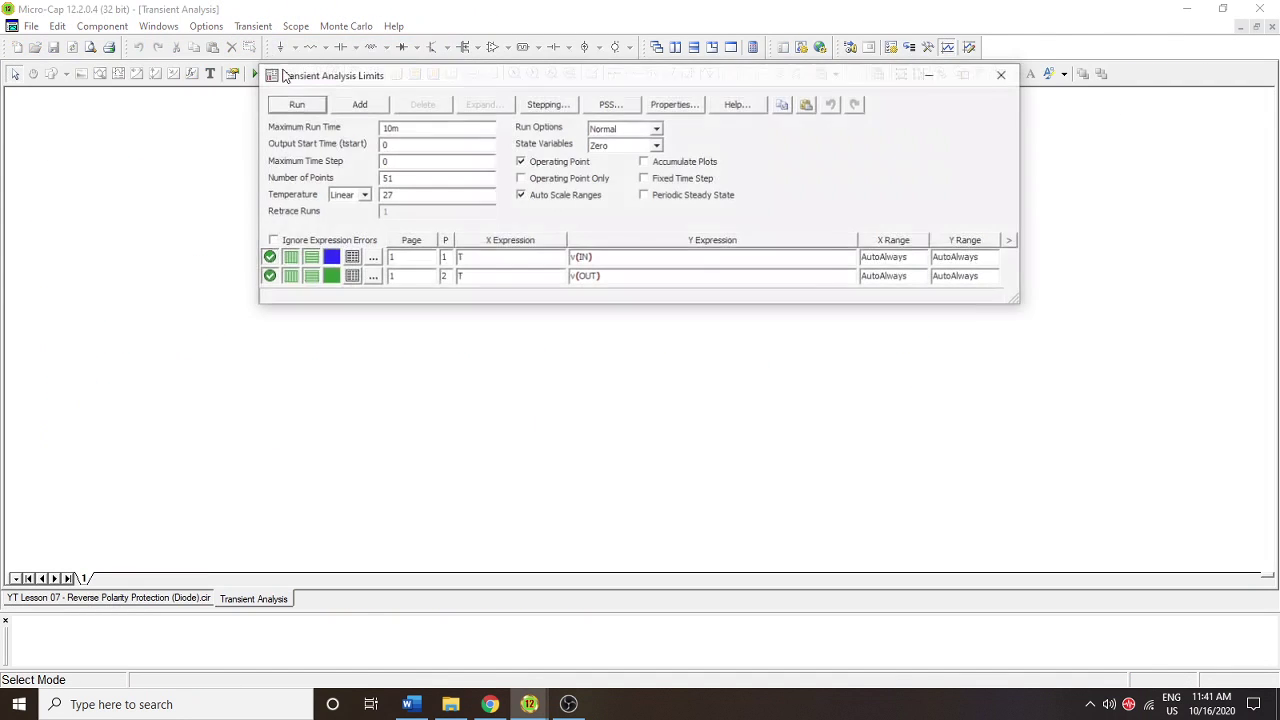
{"action": "left_click", "coordinate": [297, 104]}
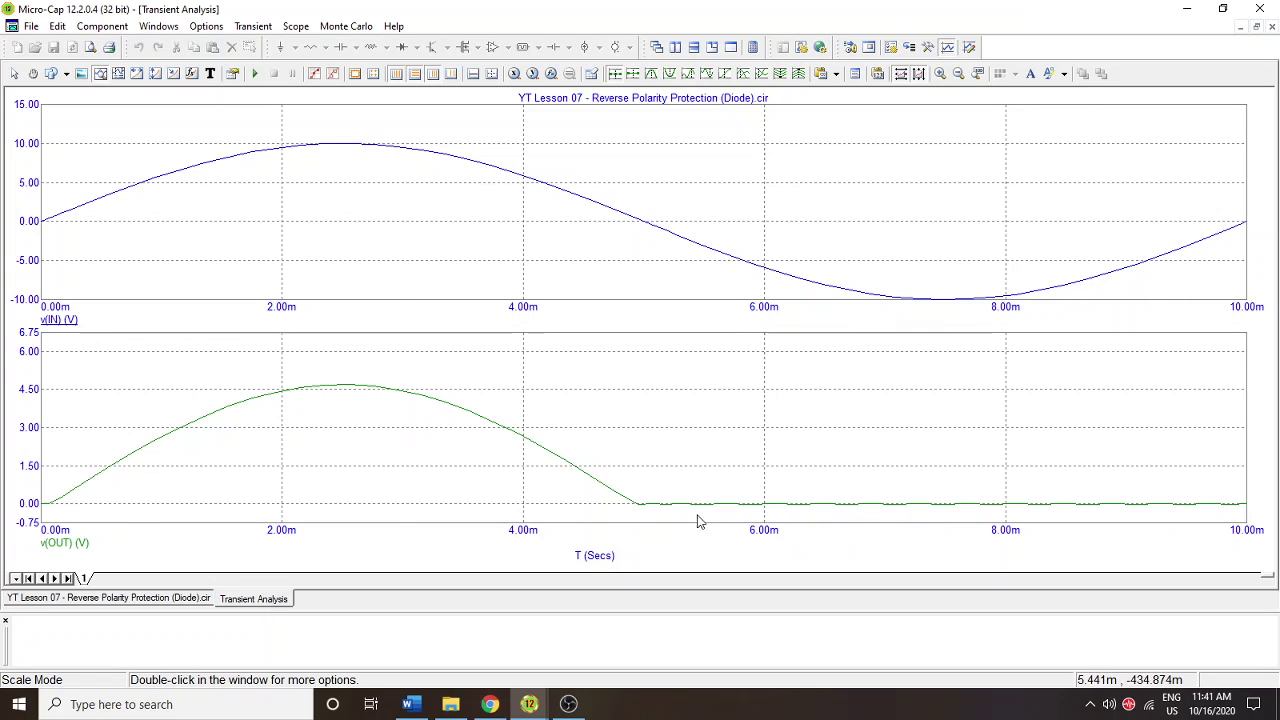
- Zoom the plots in and out around the 5.66m–6.39m stretch, then close them and reopen the analysis list
{"action": "key", "text": "ctrl+KP_Add"}
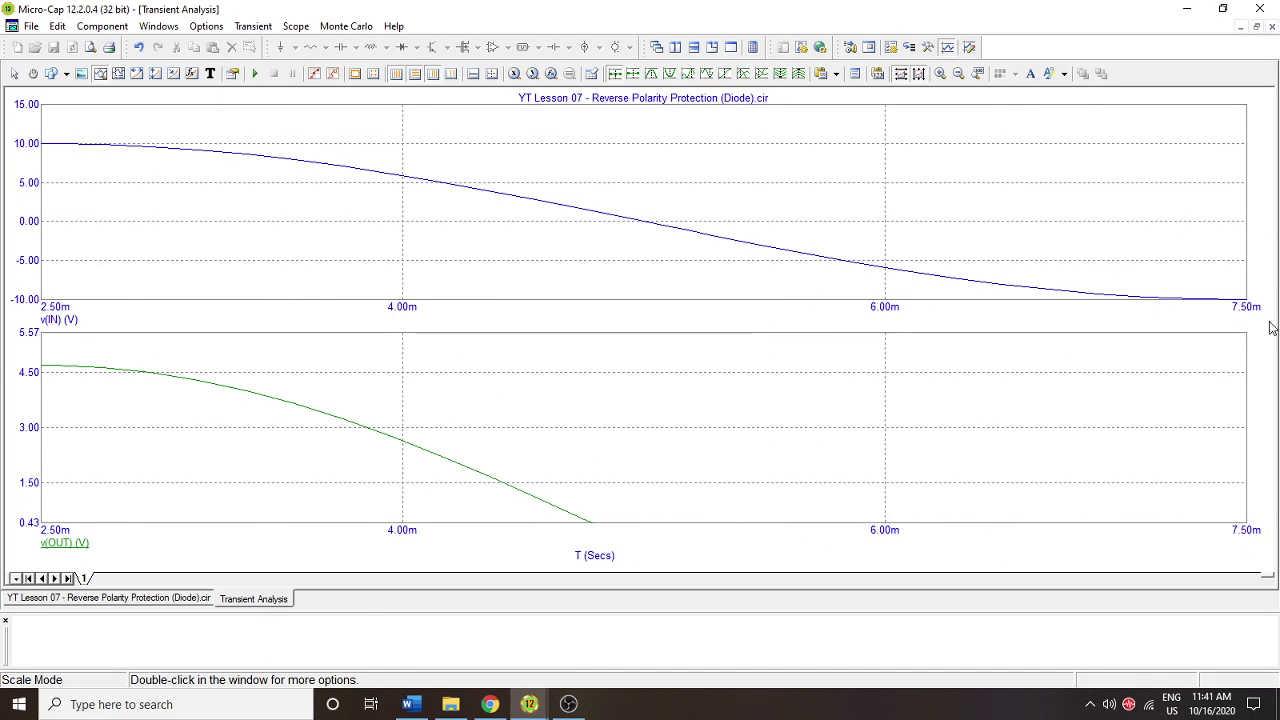
{"action": "key", "text": "ctrl+KP_Subtract"}
{"action": "key", "text": "ctrl+KP_Add"}
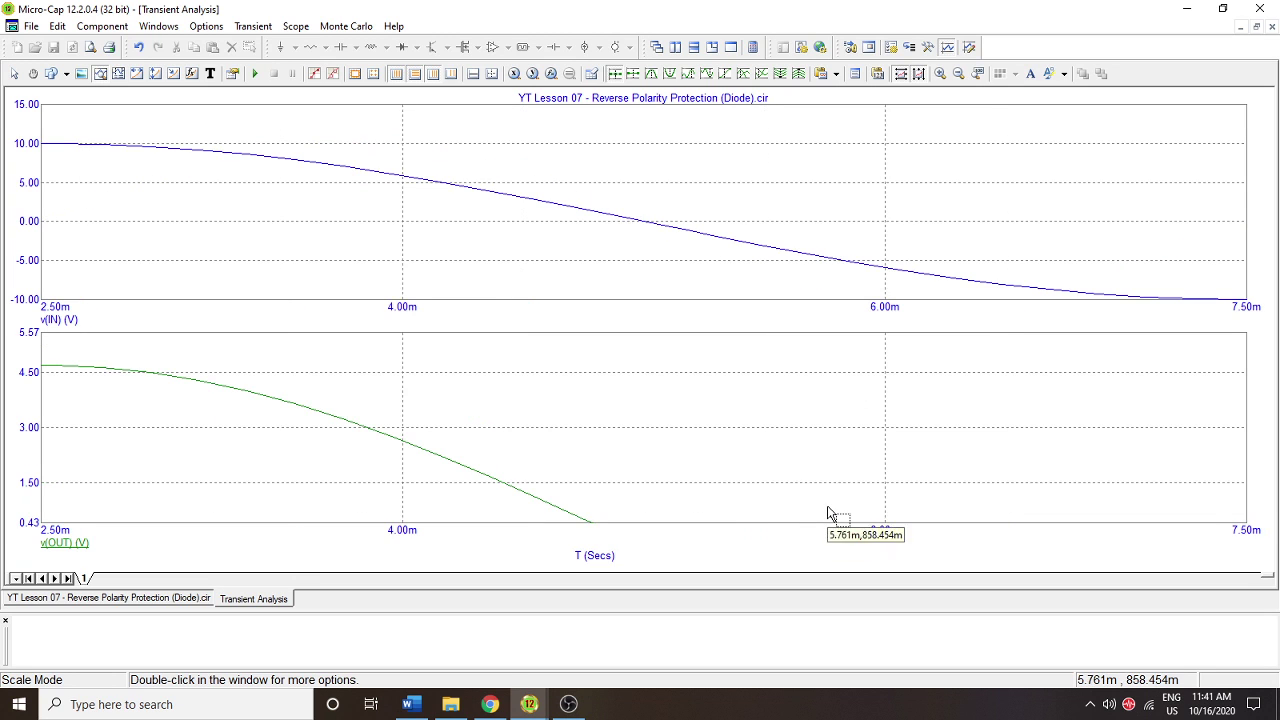
{"action": "key", "text": "ctrl+KP_Subtract"}
{"action": "left_click_drag", "start_coordinate": [734, 457], "coordinate": [776, 543]}
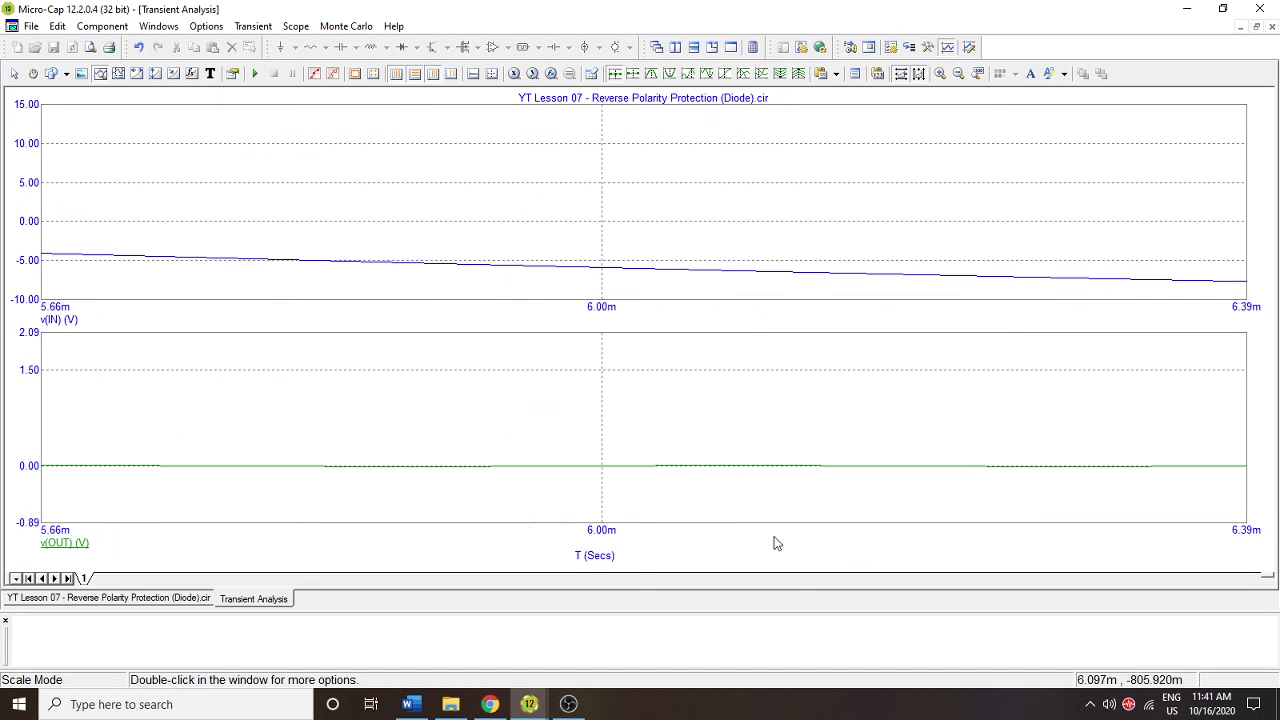
{"action": "left_click_drag", "start_coordinate": [668, 467], "coordinate": [606, 446]}
{"action": "key", "text": "ctrl+KP_Subtract"}
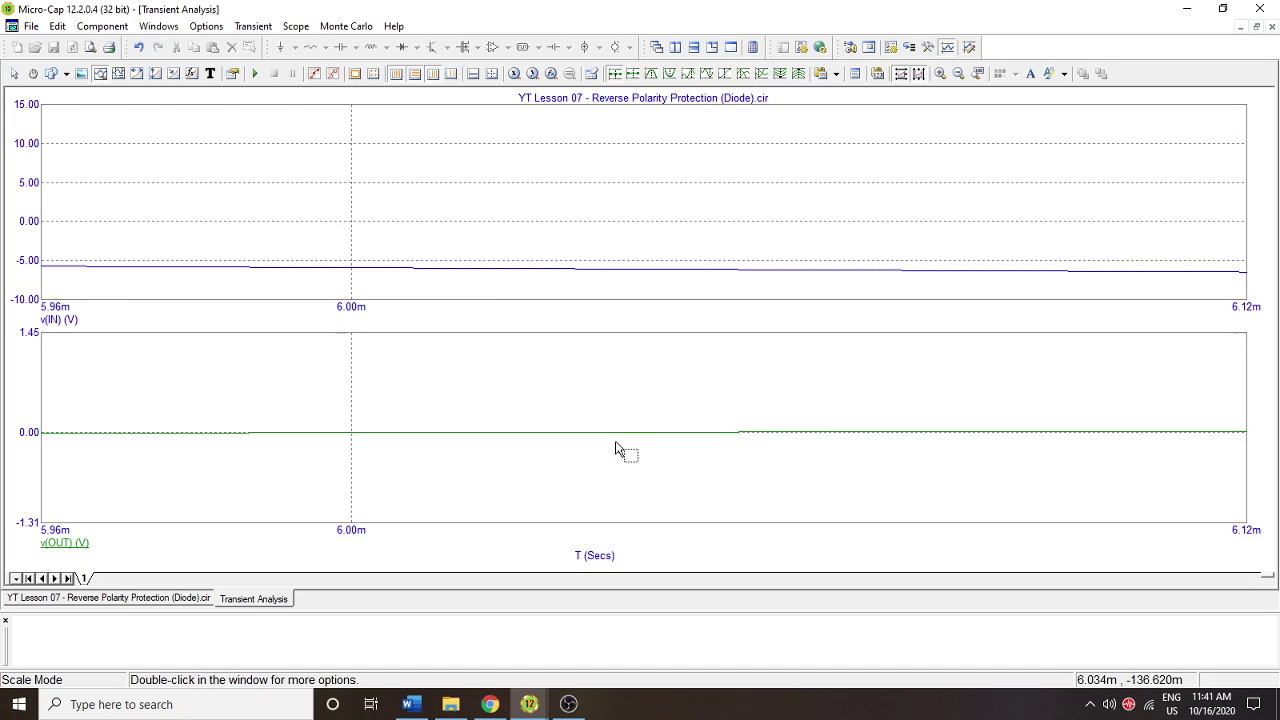
{"action": "key", "text": "ctrl+KP_Subtract"}
{"action": "key", "text": "ctrl+KP_Subtract"}
{"action": "key", "text": "ctrl+KP_Subtract"}
{"action": "key", "text": "ctrl+KP_Subtract"}
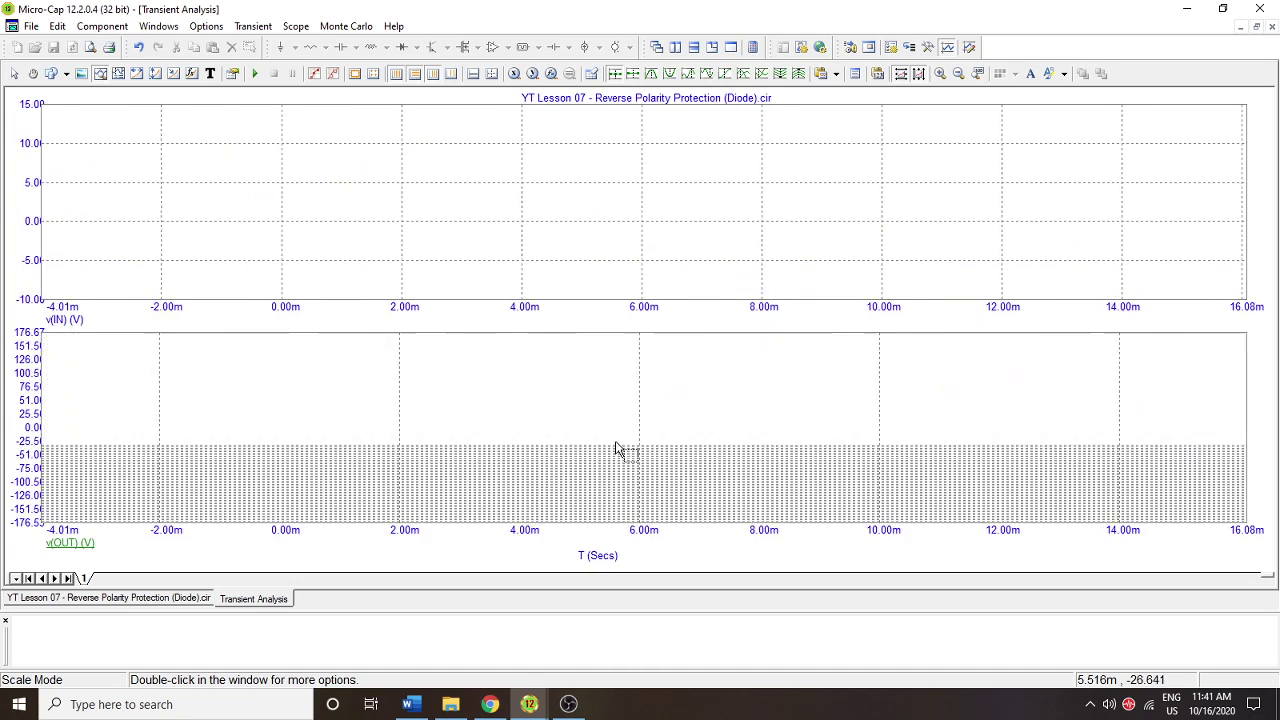
{"action": "key", "text": "ctrl+KP_Add"}
{"action": "key", "text": "ctrl+KP_Add"}
{"action": "key", "text": "ctrl+KP_Add"}
{"action": "left_click", "coordinate": [1271, 26]}
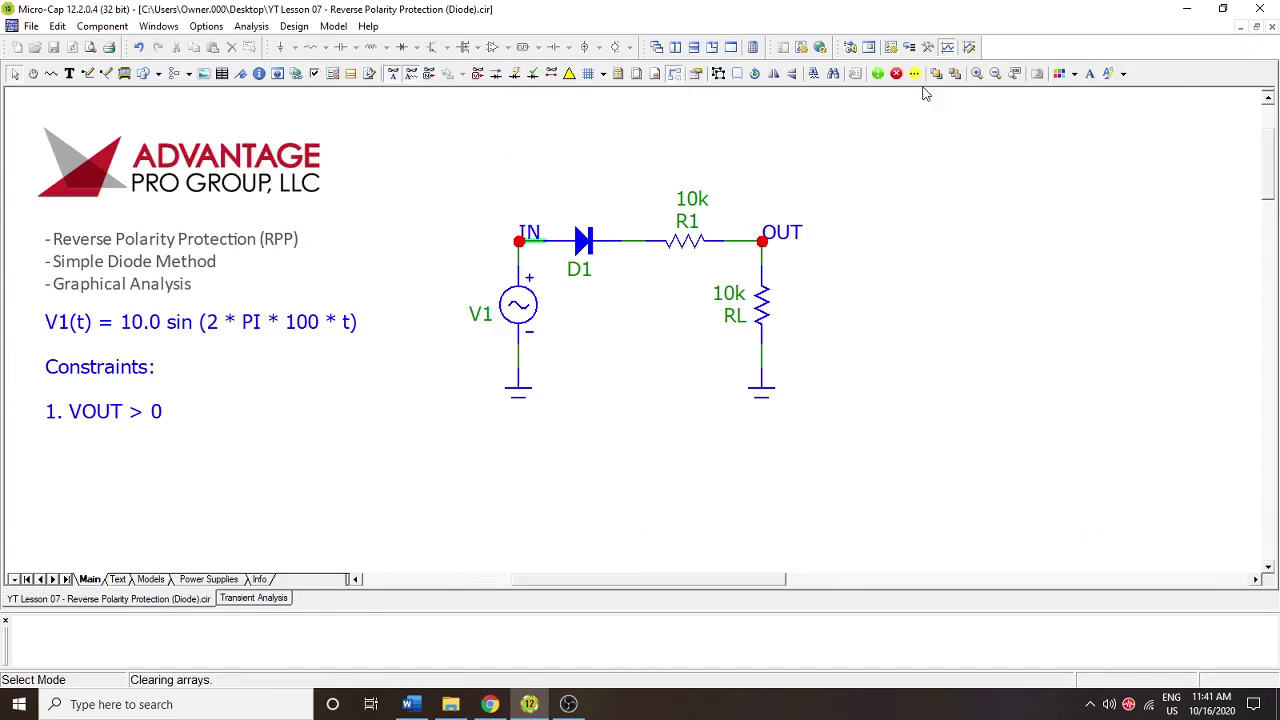
{"action": "left_click", "coordinate": [251, 26]}
- Run the transient analysis, confirm v(OUT) stays at 0 V during negative half-cycles, then close the plots
{"action": "left_click", "coordinate": [251, 46]}
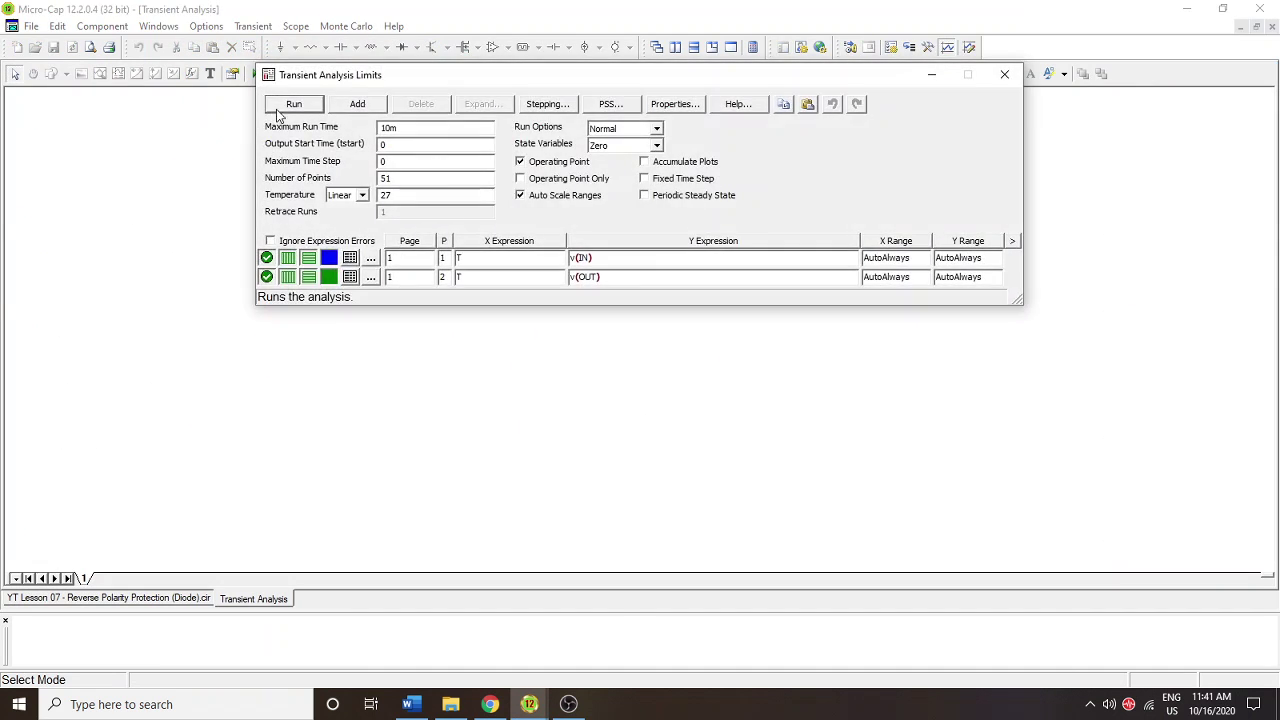
{"action": "left_click", "coordinate": [284, 105]}
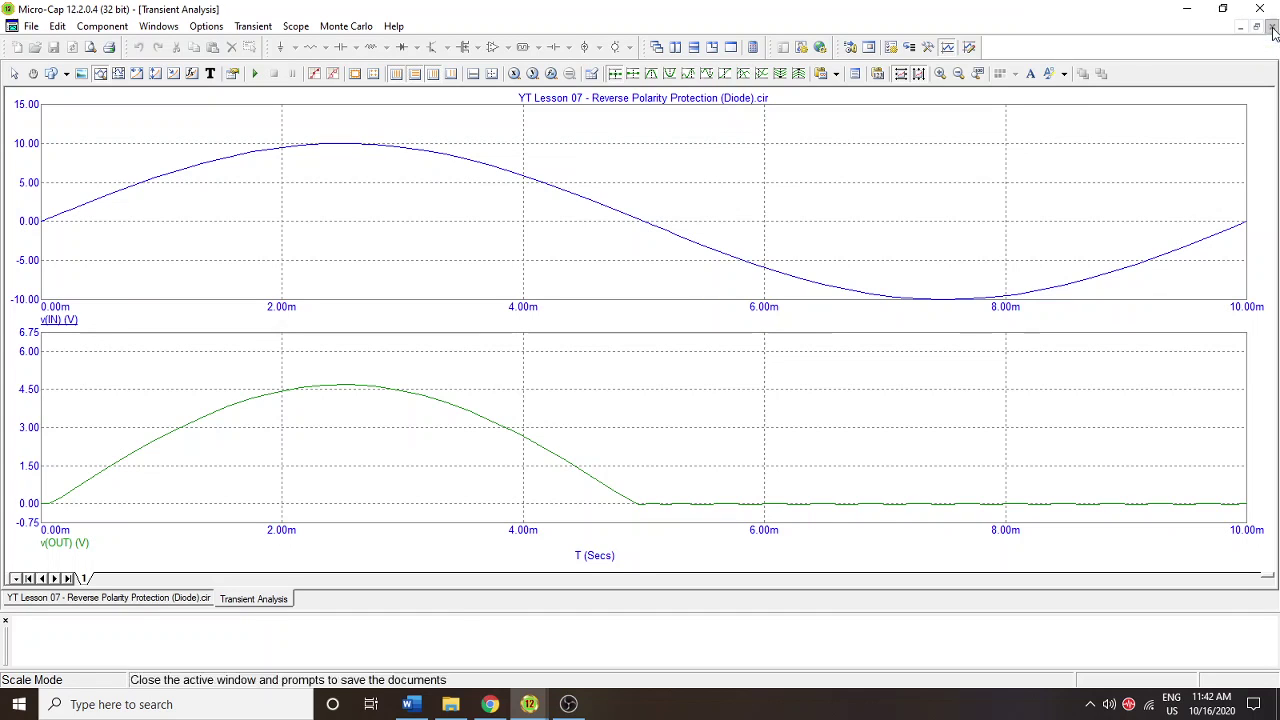
{"action": "left_click", "coordinate": [1272, 28]}
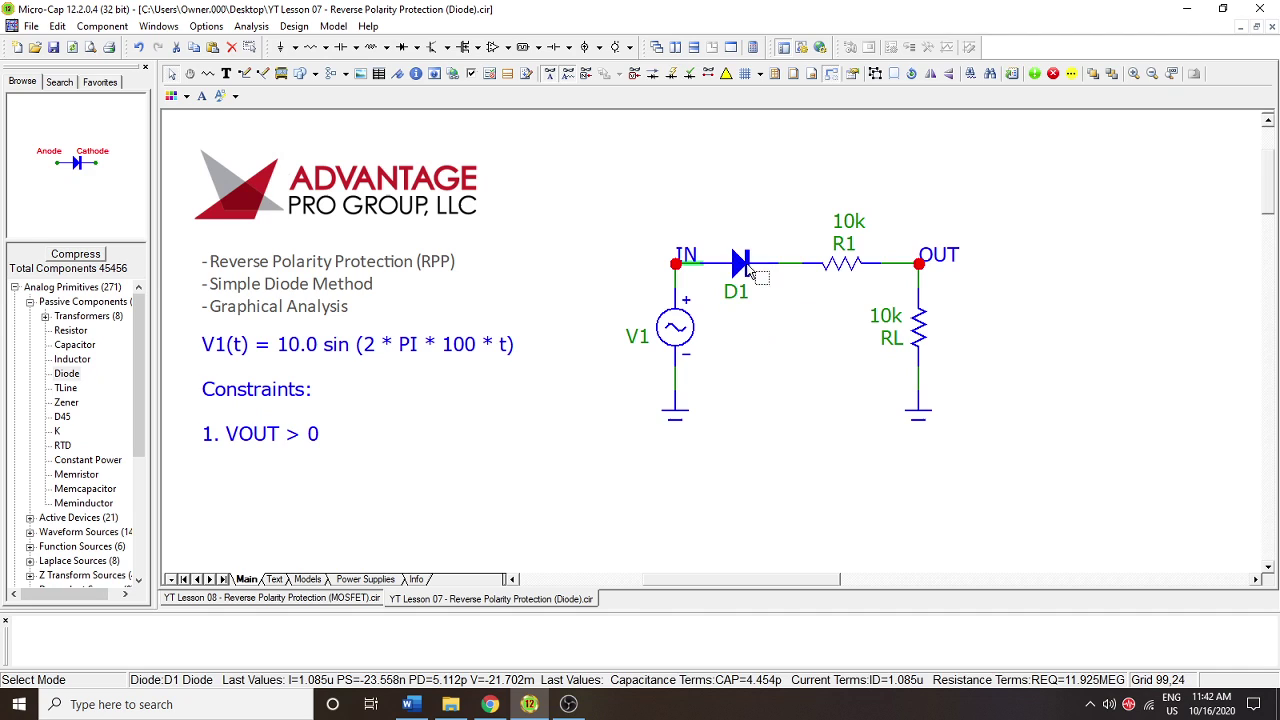
{"action": "left_click", "coordinate": [805, 378]}
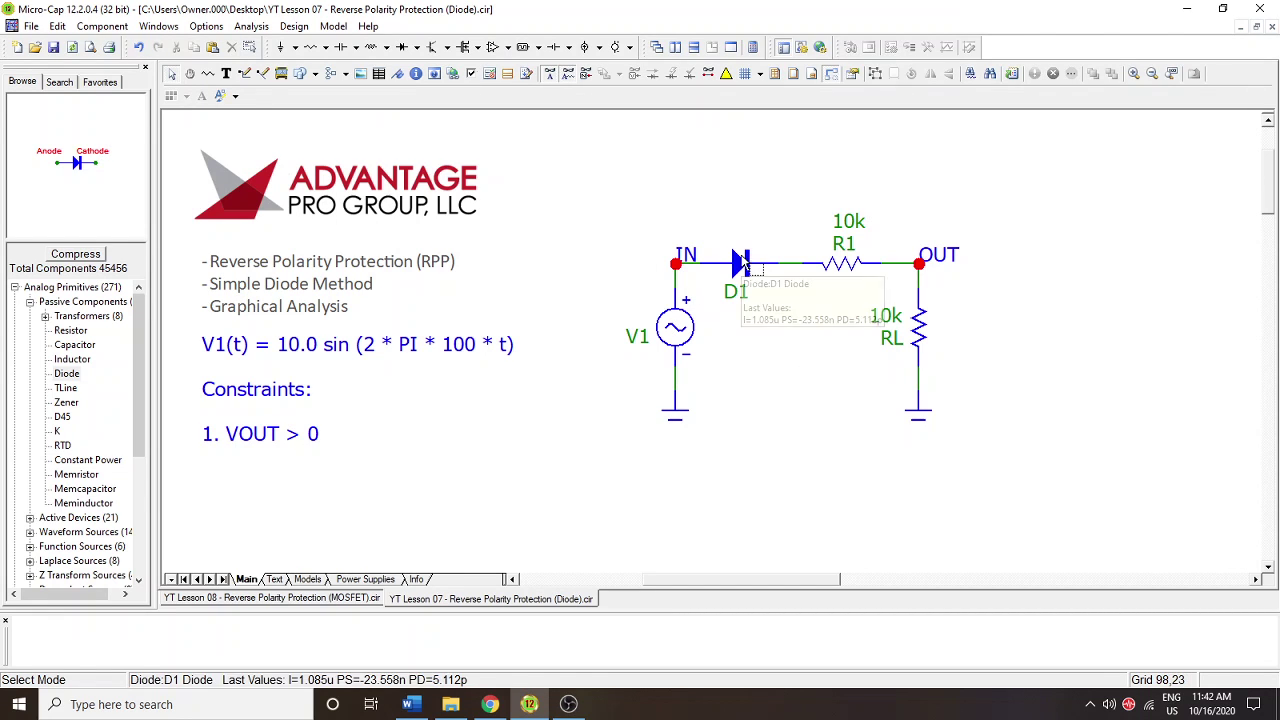
{"action": "mouse_move", "coordinate": [742, 272]}
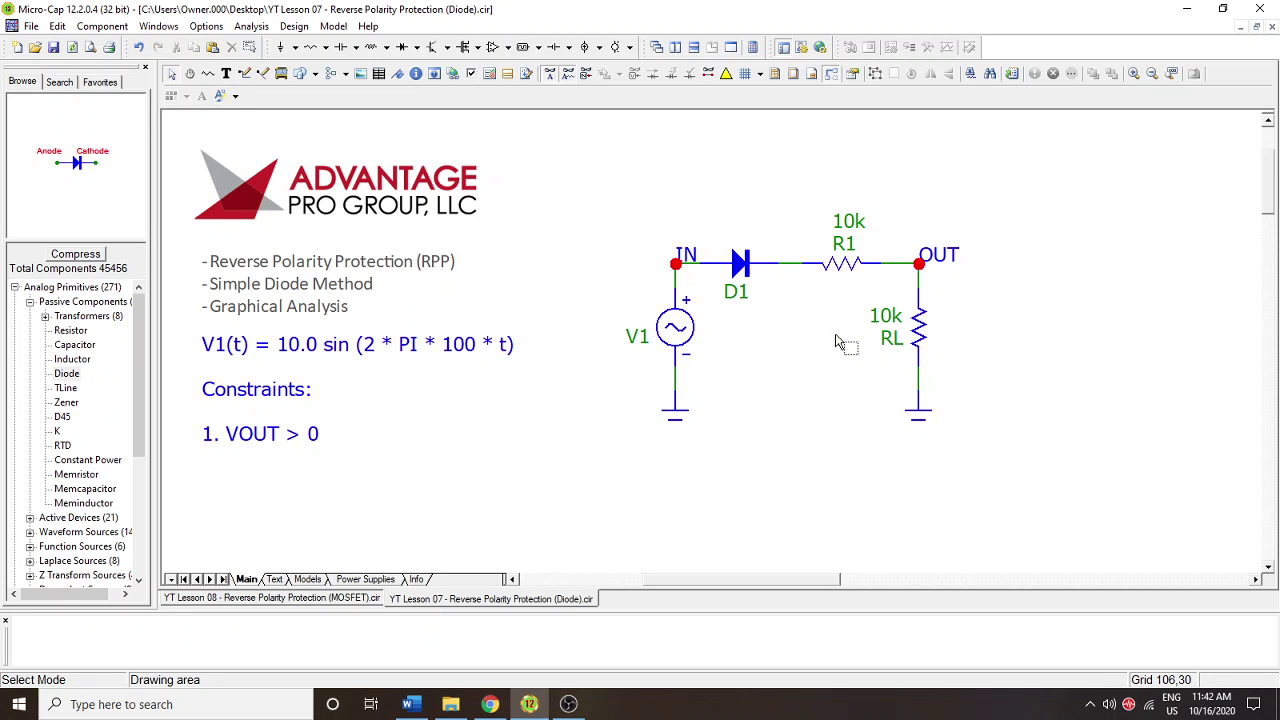
{"action": "left_click", "coordinate": [917, 416]}
{"action": "left_click", "coordinate": [1030, 383]}
{"action": "left_click", "coordinate": [743, 270]}
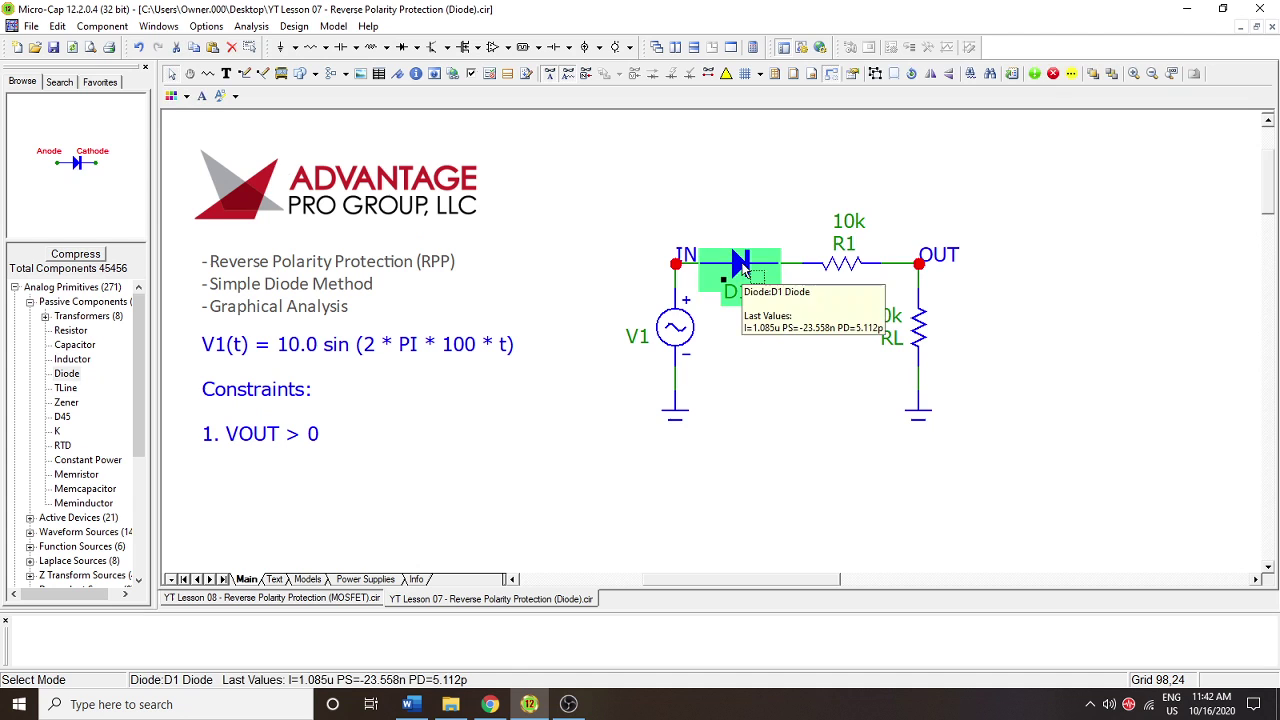
- Set D1's 1N457A breakdown voltage BV to 9 and confirm the model dialog
{"action": "double_click", "coordinate": [743, 270]}
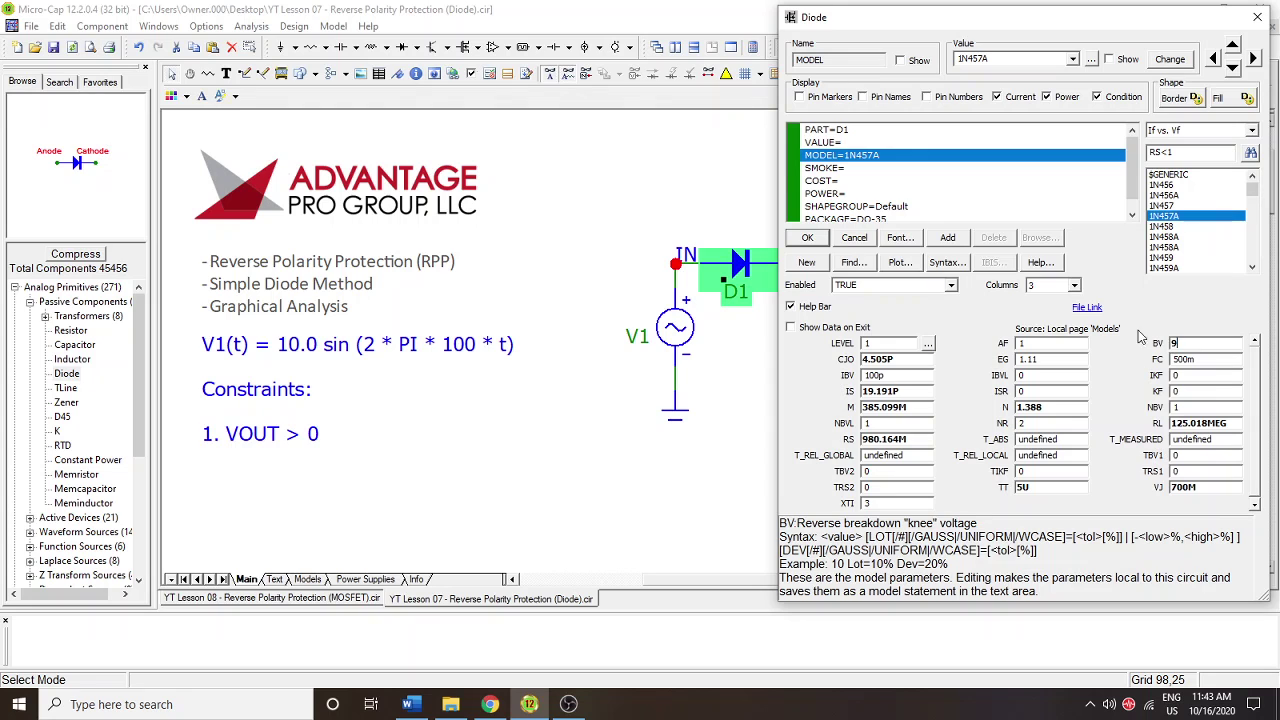
{"action": "left_click", "coordinate": [807, 237]}
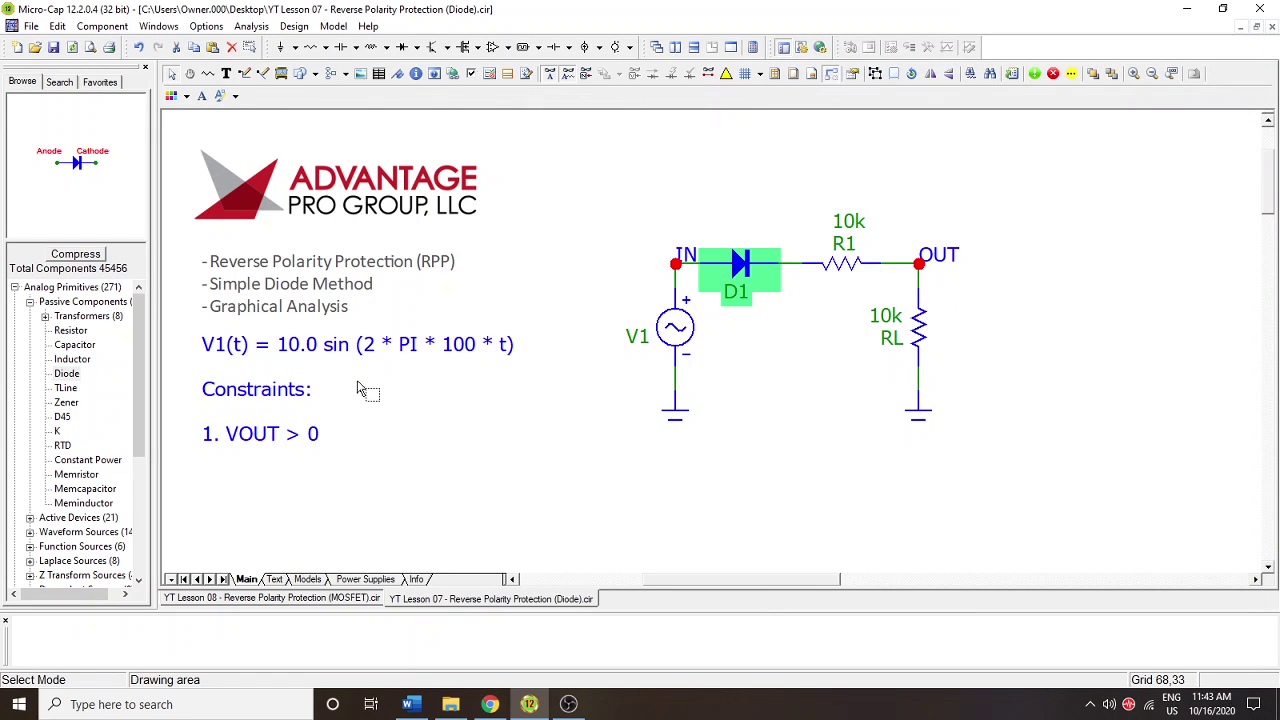
{"action": "left_click", "coordinate": [637, 336]}
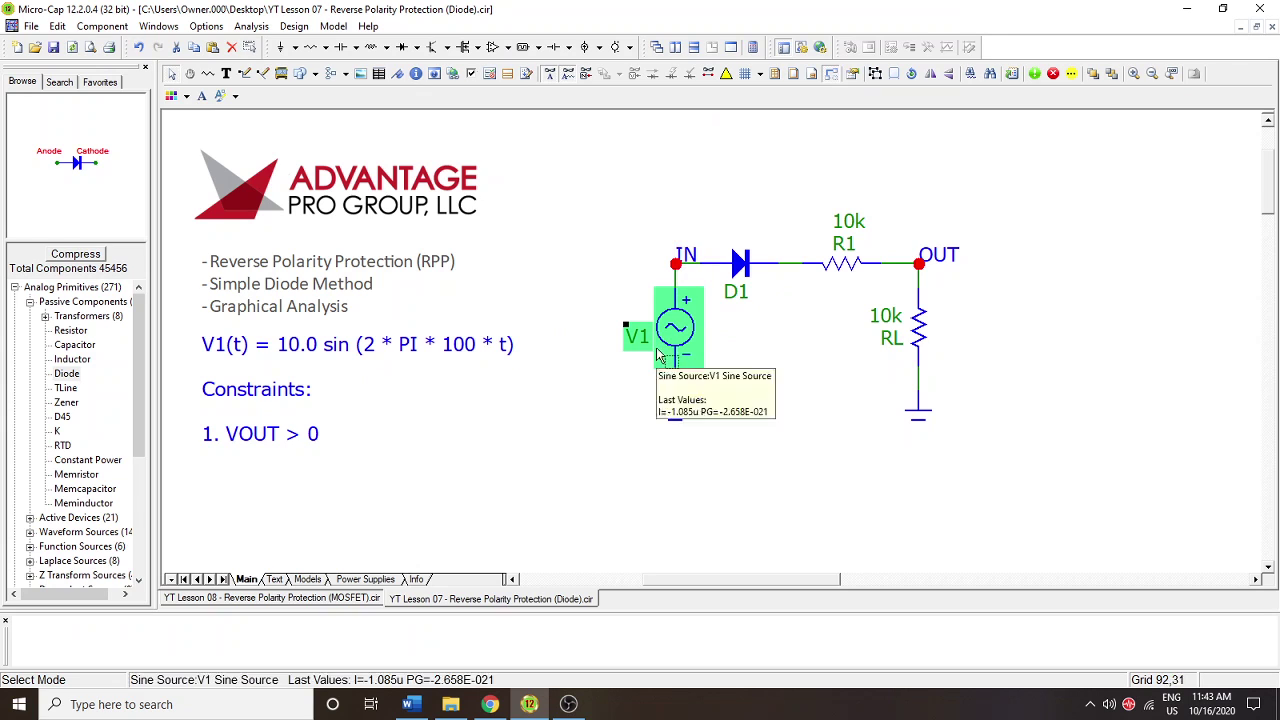
- Rerun the transient analysis and read v(OUT) near 7 ms, about -655 mV
{"action": "left_click", "coordinate": [740, 265]}
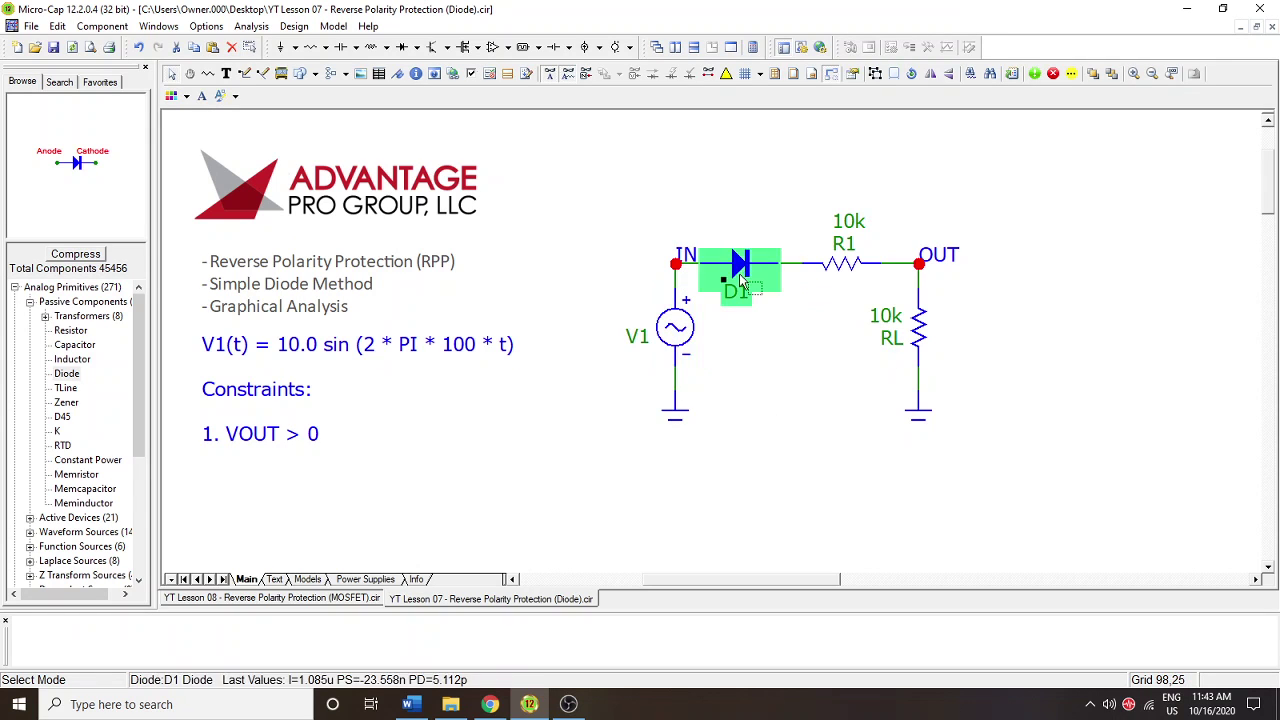
{"action": "left_click", "coordinate": [251, 26]}
{"action": "left_click", "coordinate": [278, 45]}
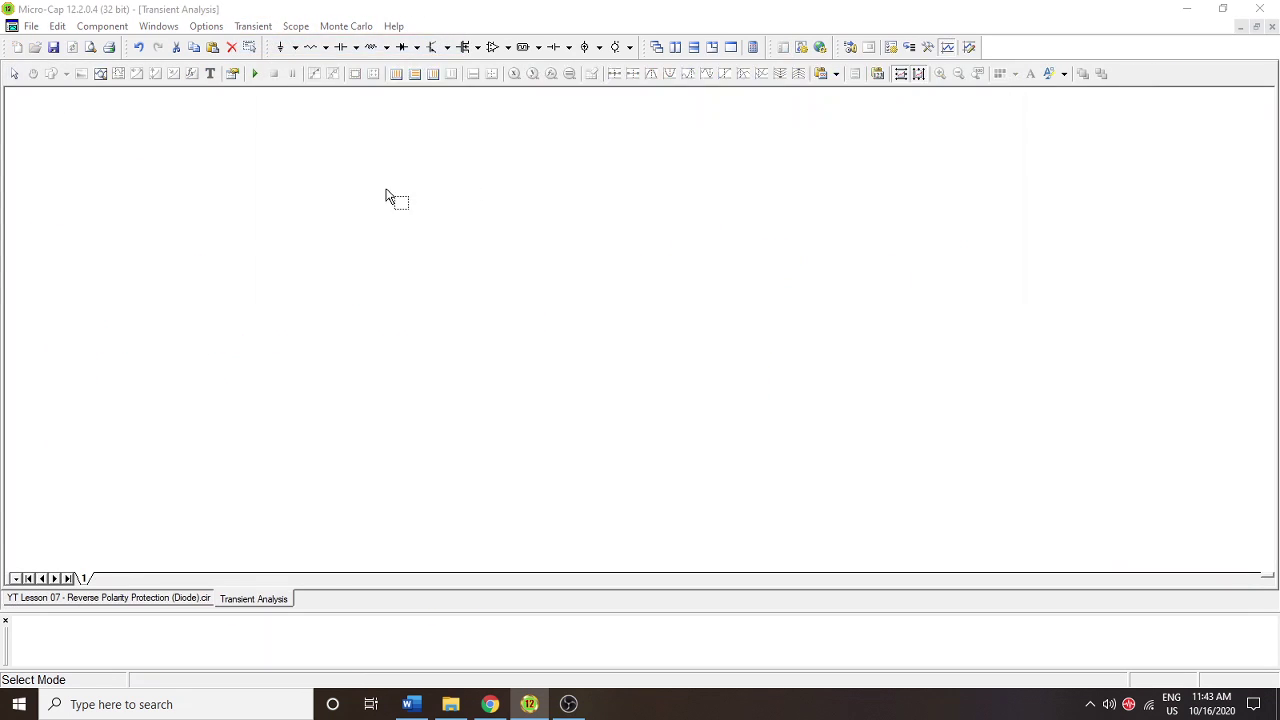
{"action": "left_click", "coordinate": [300, 104]}
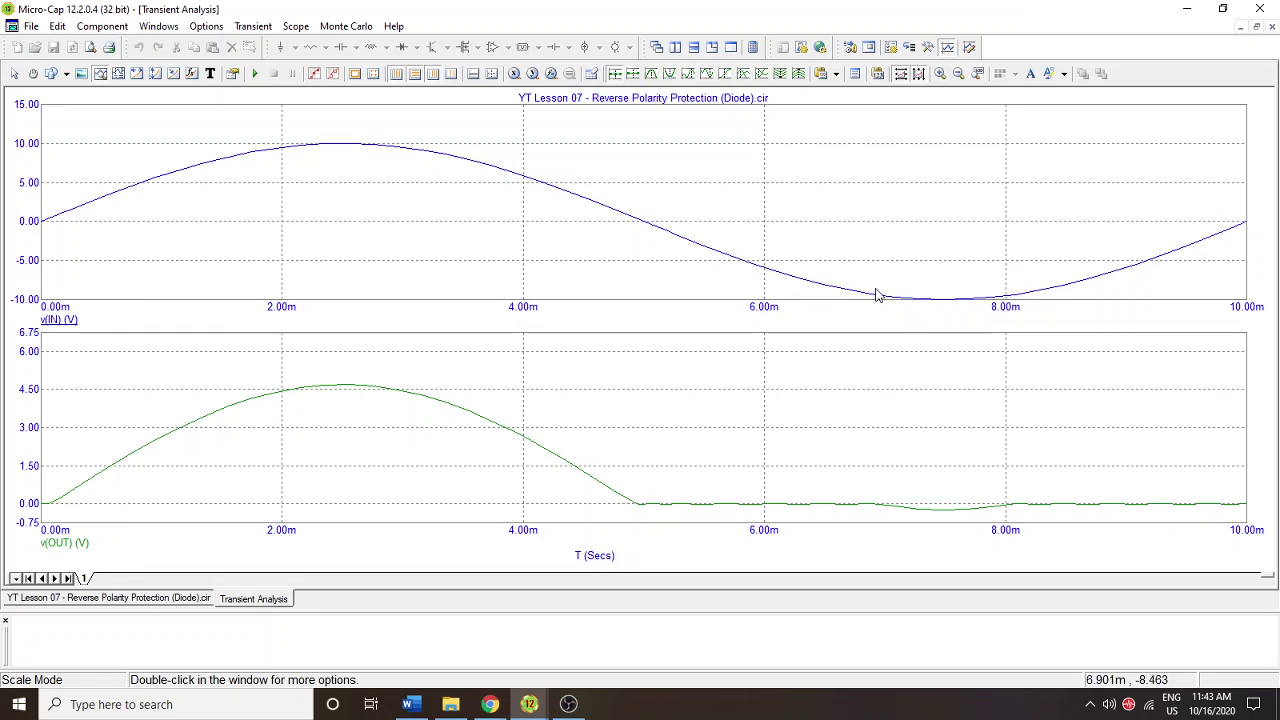
{"action": "mouse_move", "coordinate": [1078, 271]}
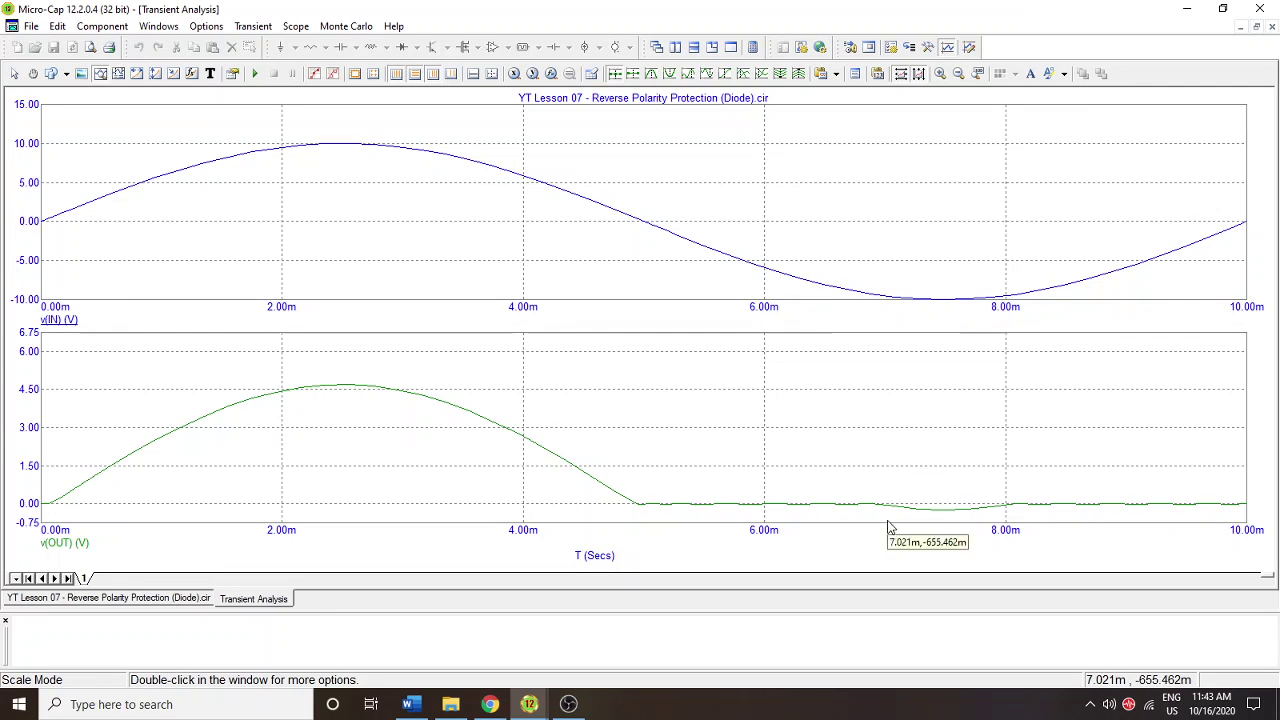
- Close the plots and edit D1's BV value to 500 in its model dialog
{"action": "left_click", "coordinate": [1272, 26]}
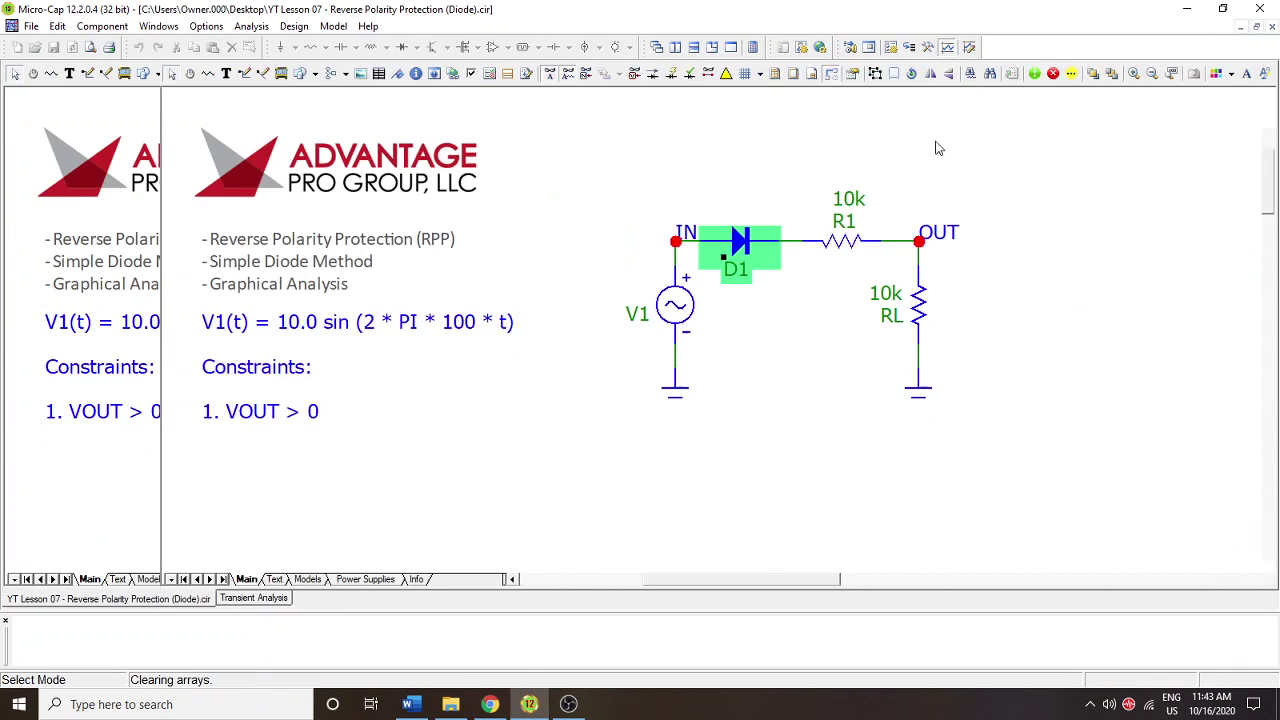
{"action": "double_click", "coordinate": [740, 266]}
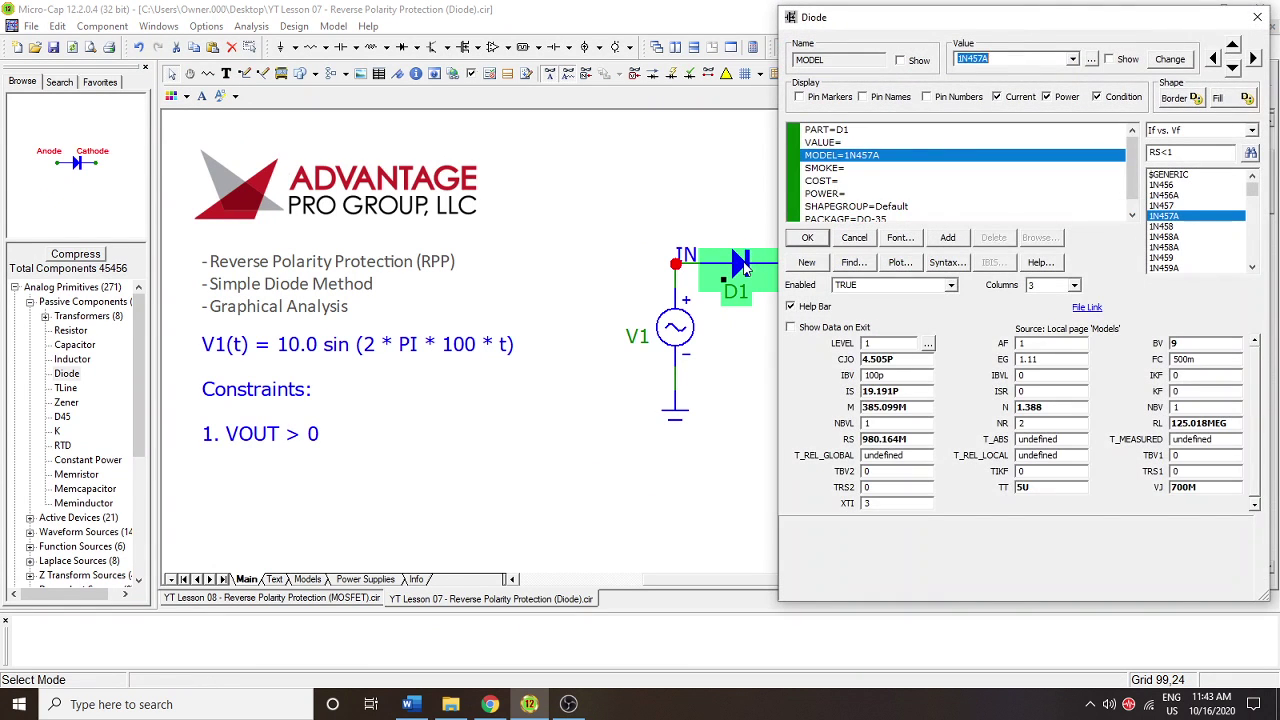
{"action": "left_click", "coordinate": [1172, 343]}
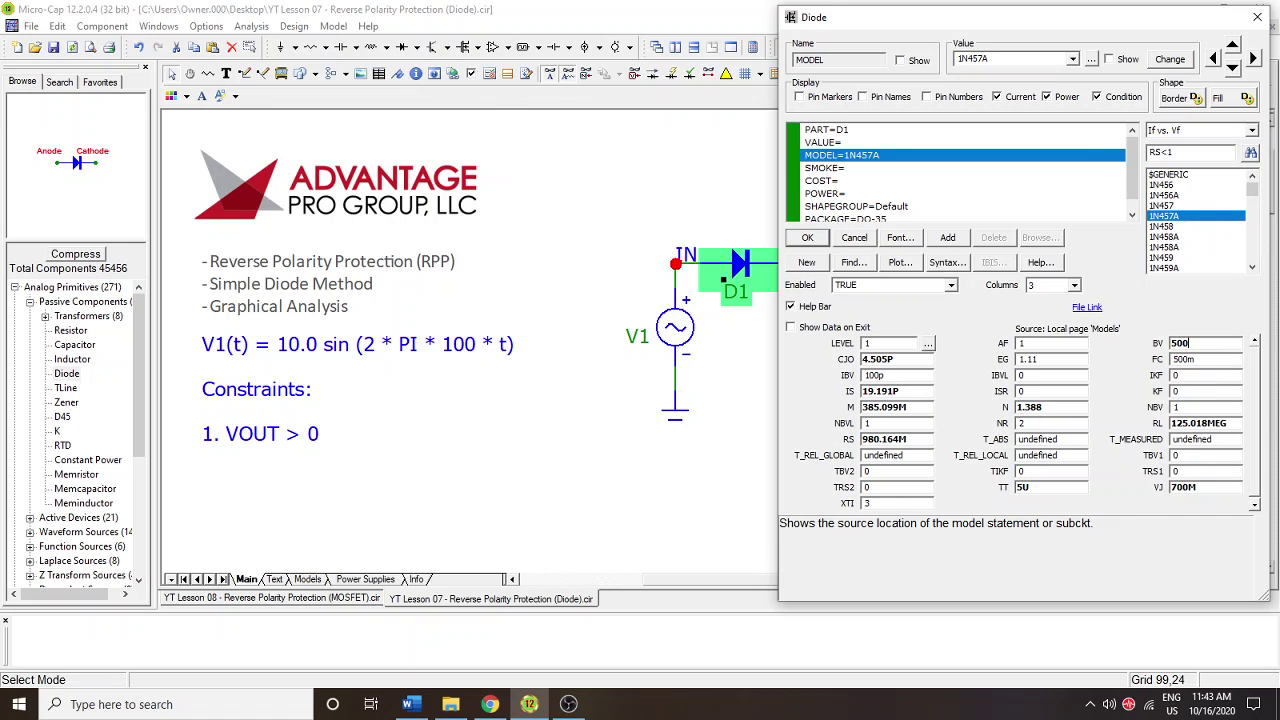
- Confirm BV of 500, rerun the transient analysis, and close the plots after inspection
{"action": "left_click", "coordinate": [807, 237]}
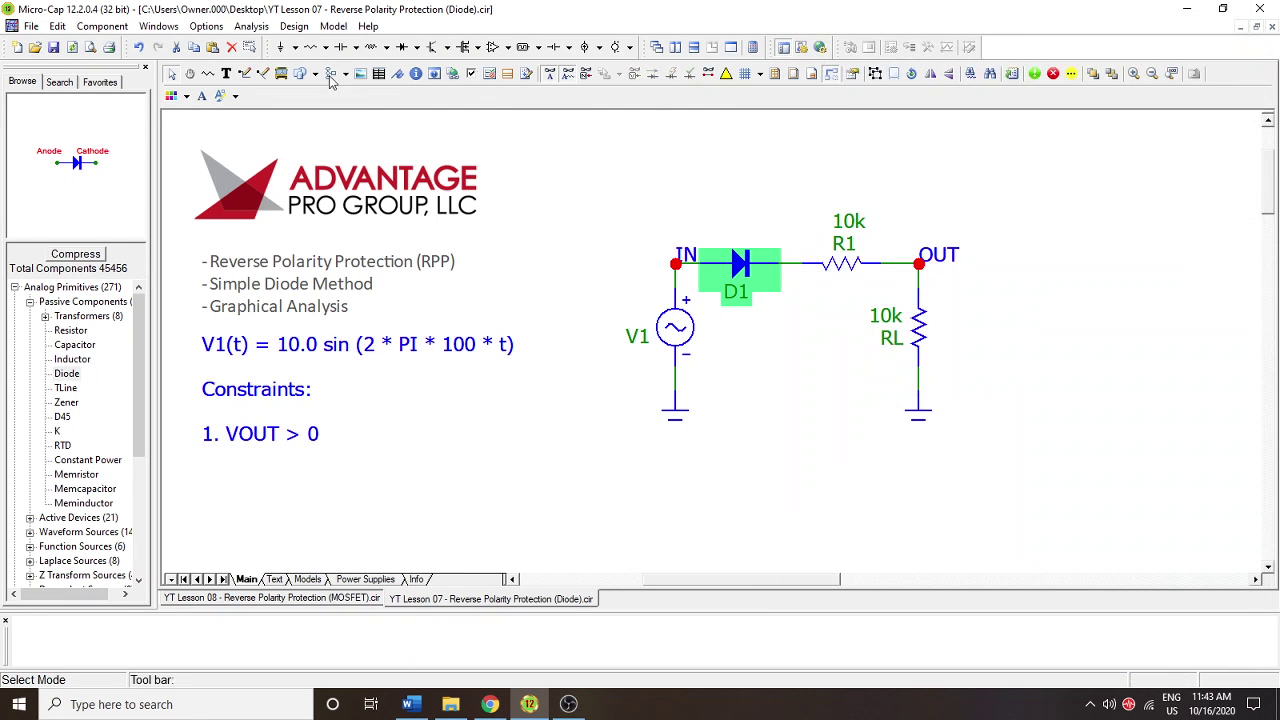
{"action": "left_click", "coordinate": [251, 26]}
{"action": "left_click", "coordinate": [270, 44]}
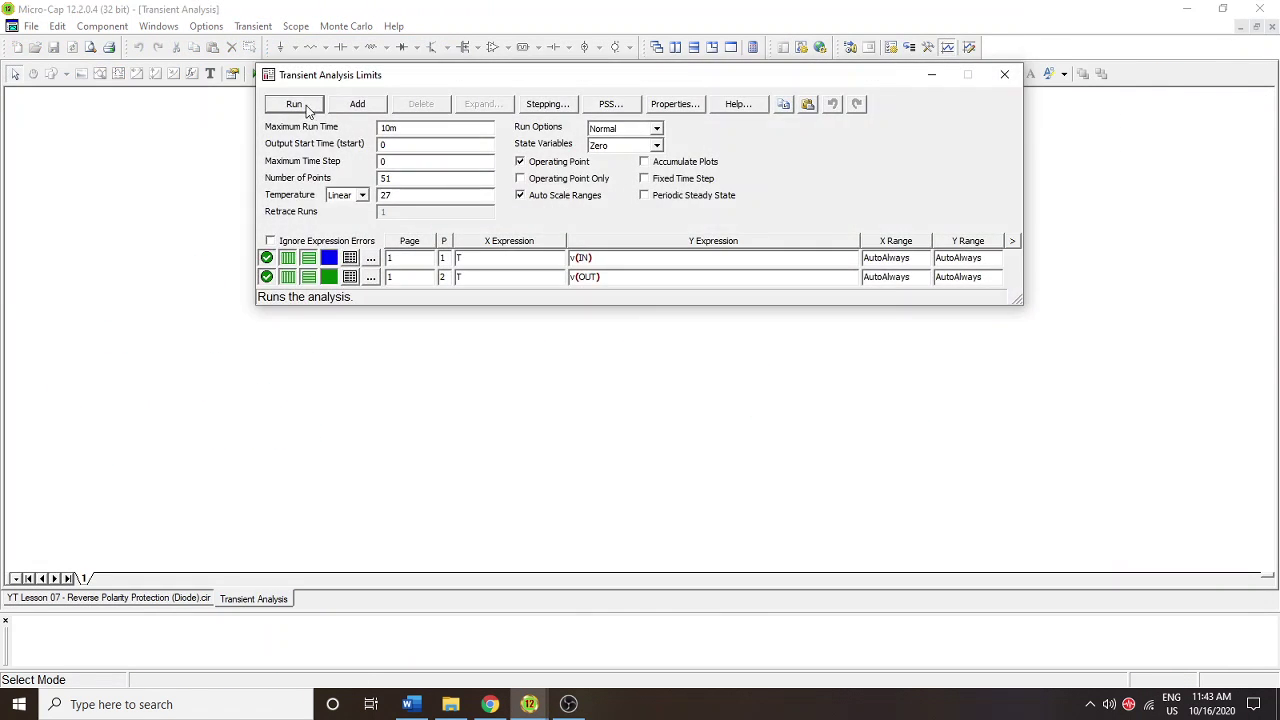
{"action": "left_click", "coordinate": [294, 104]}
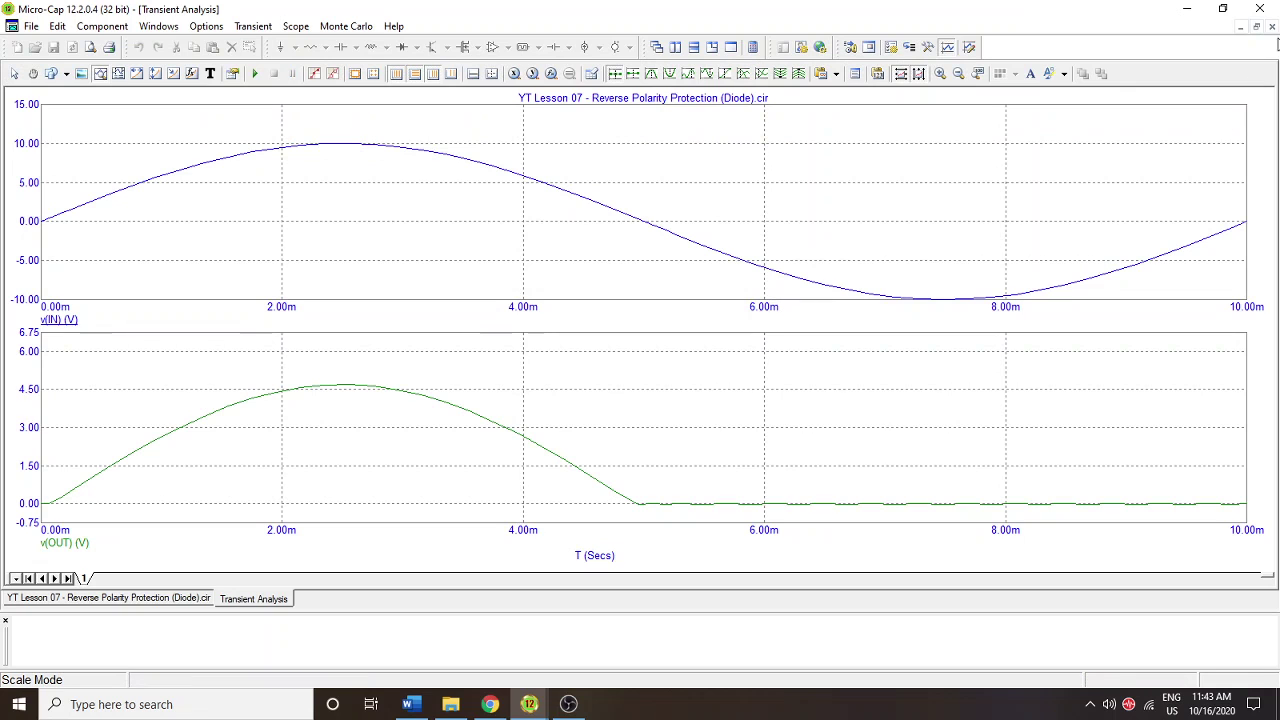
{"action": "left_click", "coordinate": [1272, 27]}
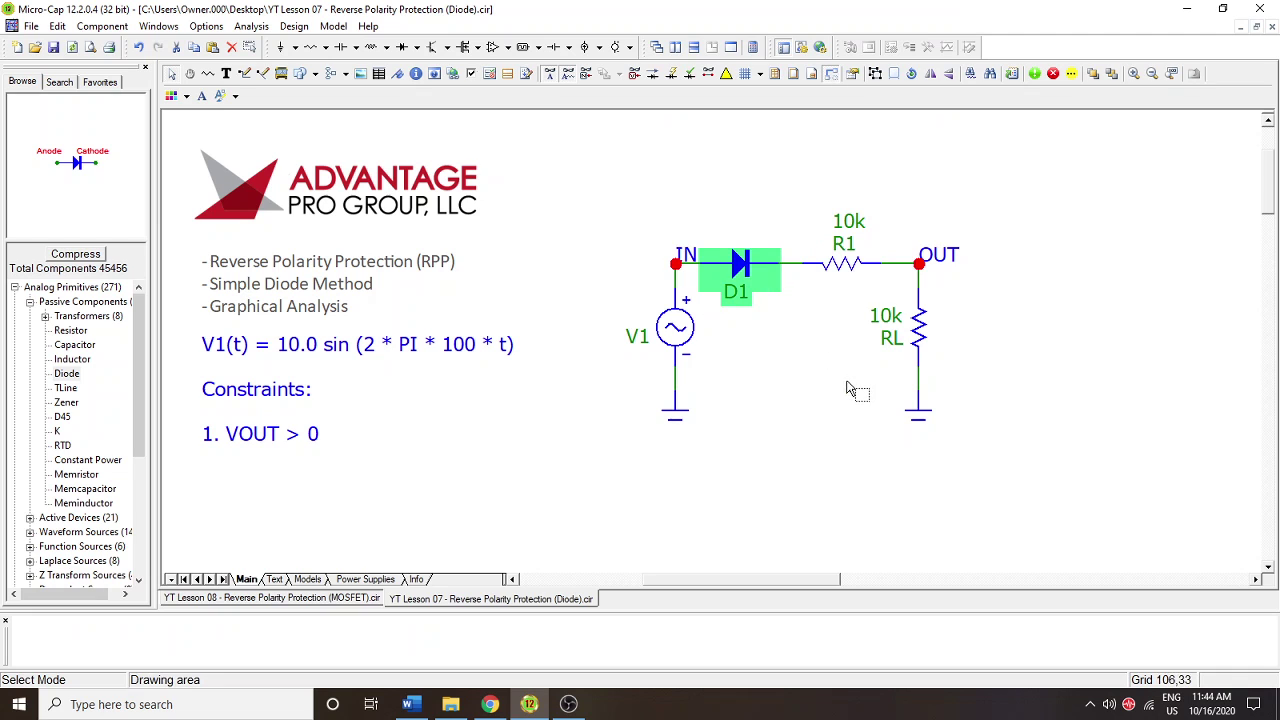
{"action": "left_click", "coordinate": [742, 264]}
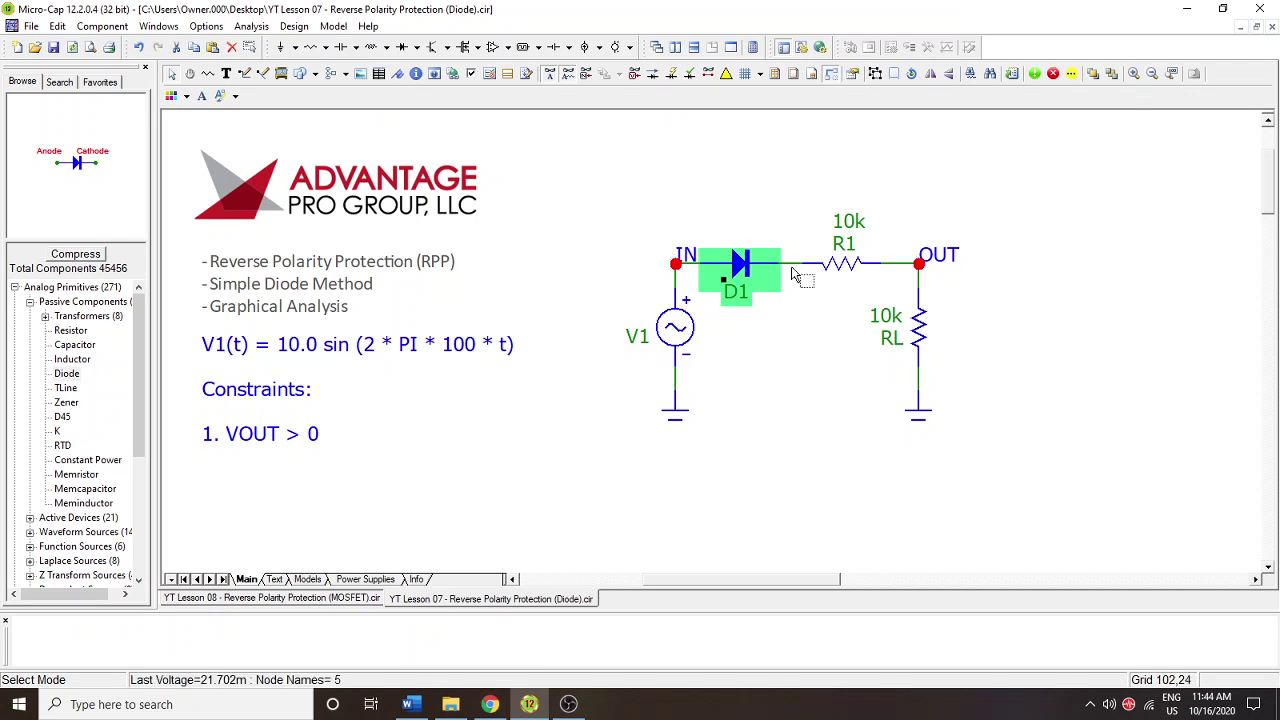
{"action": "mouse_move", "coordinate": [785, 277]}
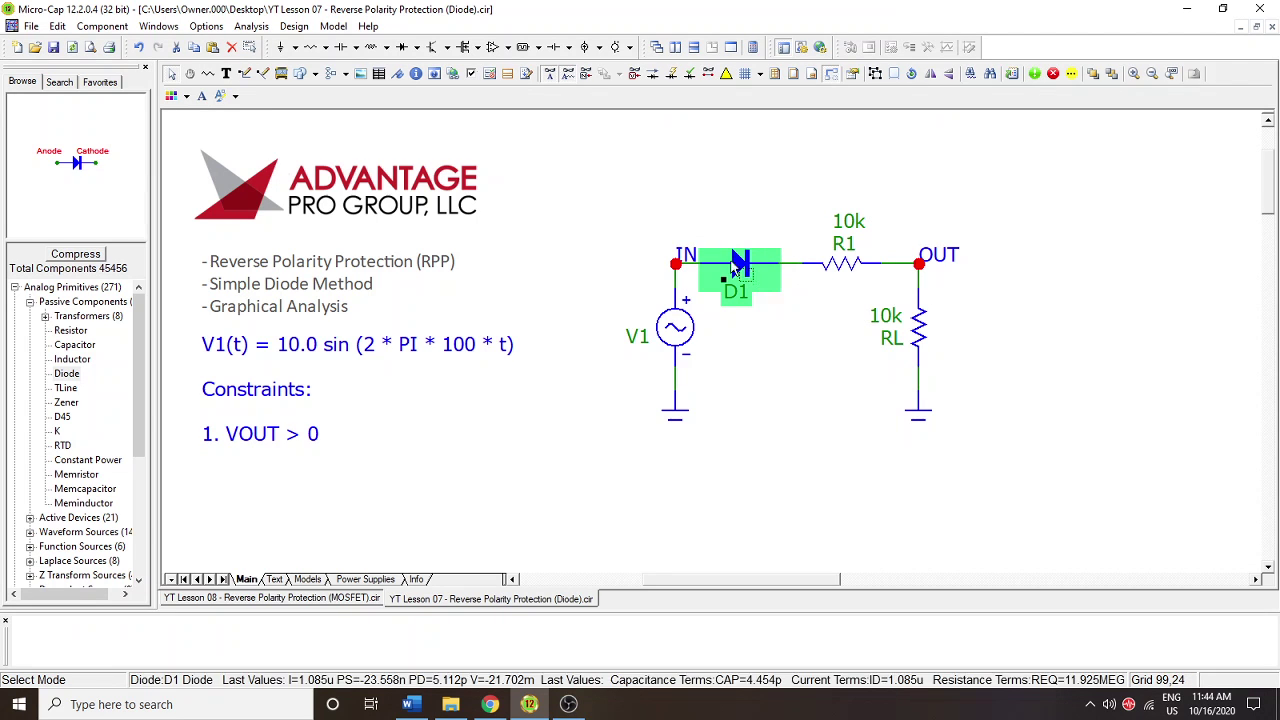
{"action": "left_click", "coordinate": [722, 200]}
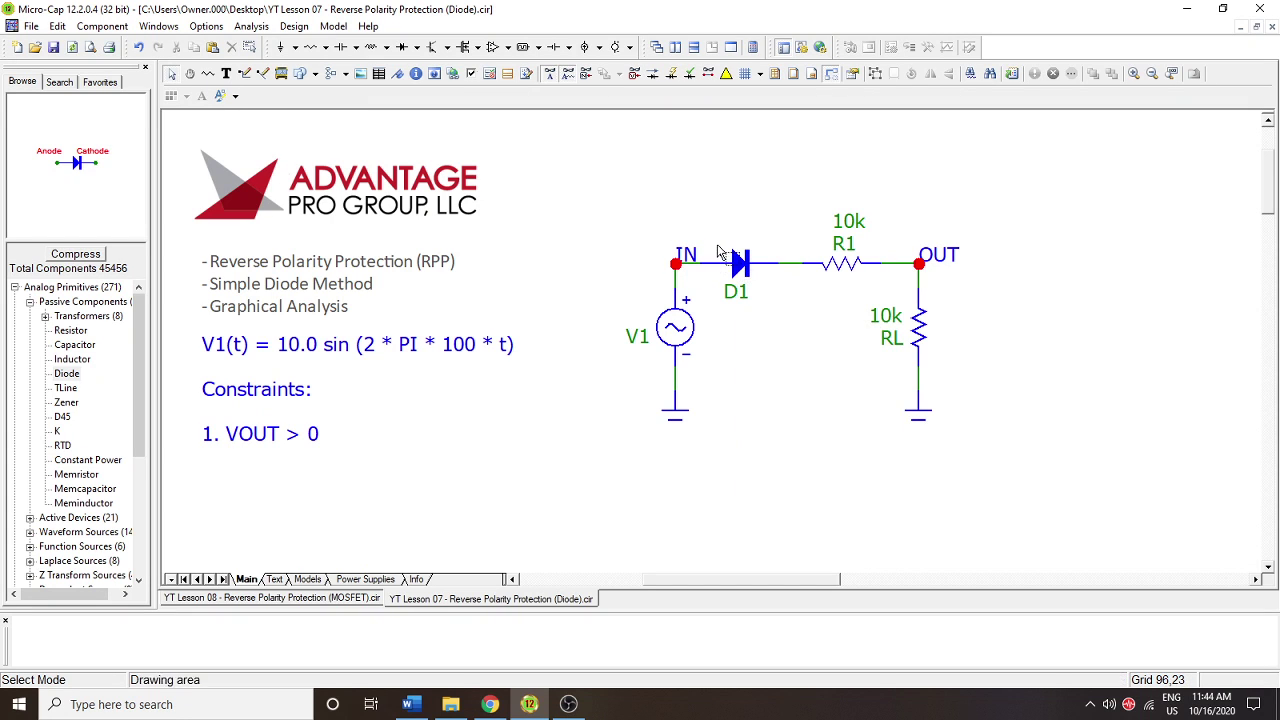
{"action": "mouse_move", "coordinate": [740, 266]}
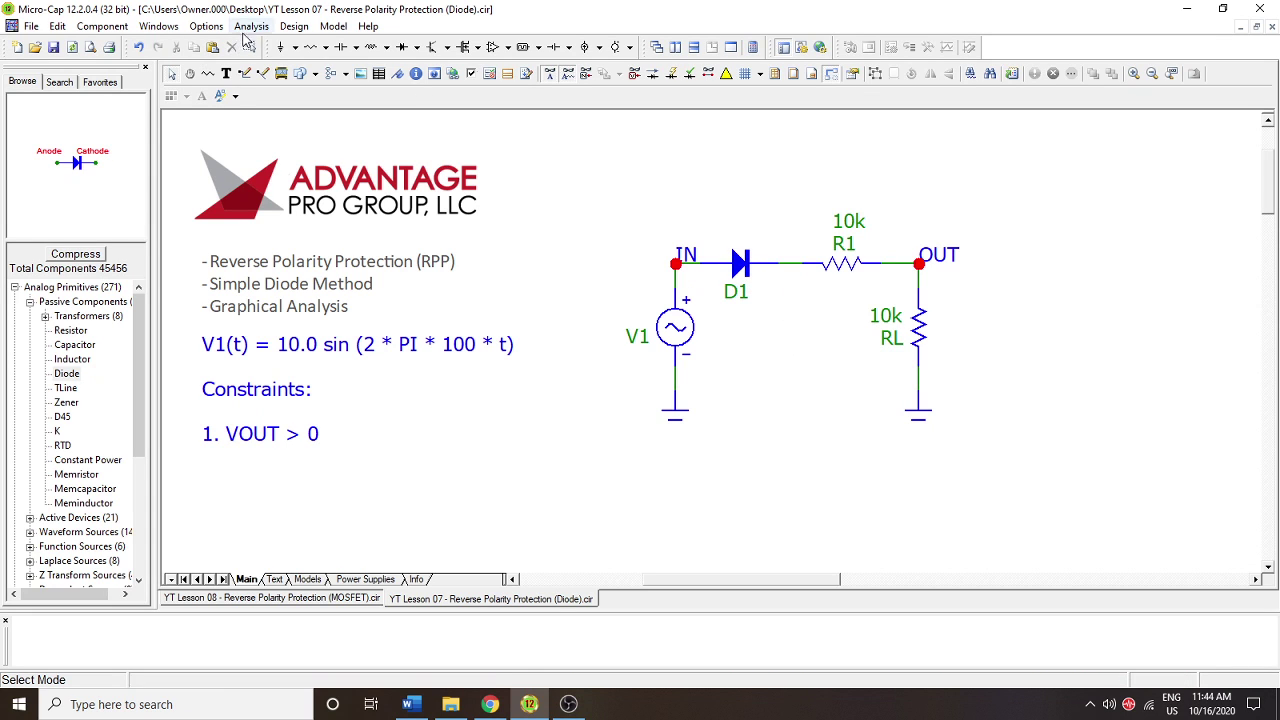
{"action": "left_click", "coordinate": [745, 268]}
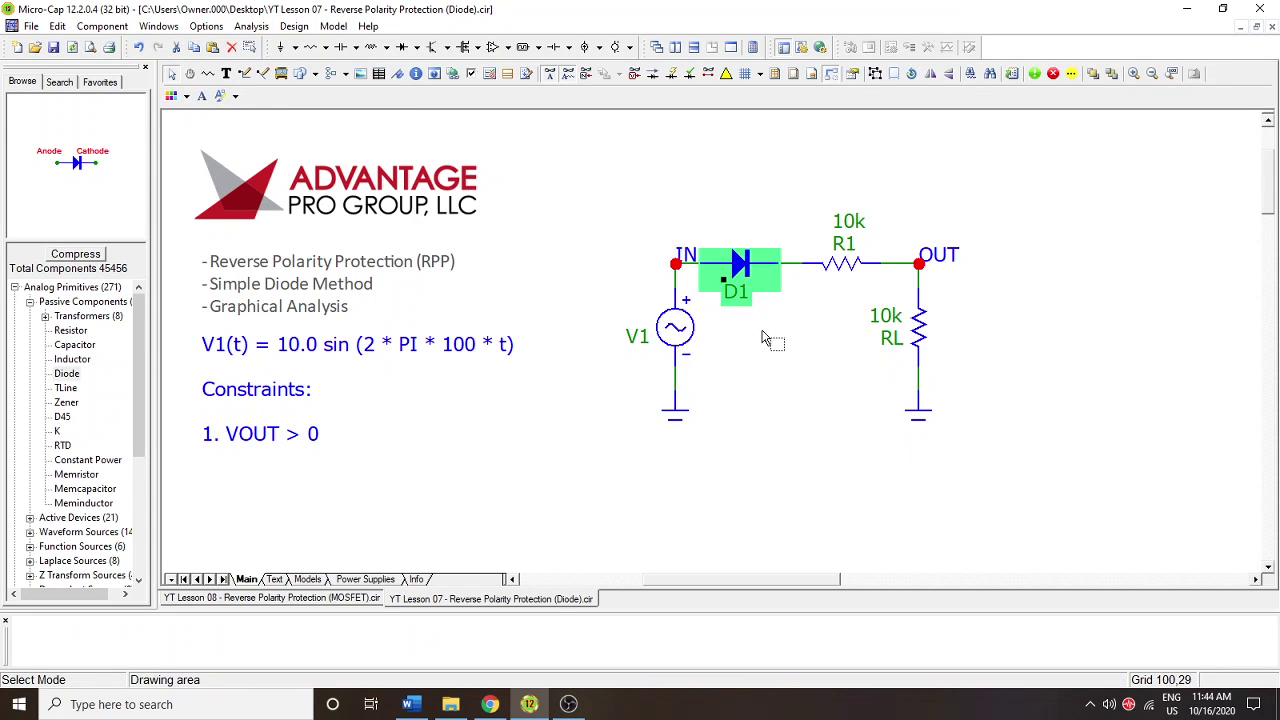
{"action": "left_click", "coordinate": [806, 360]}
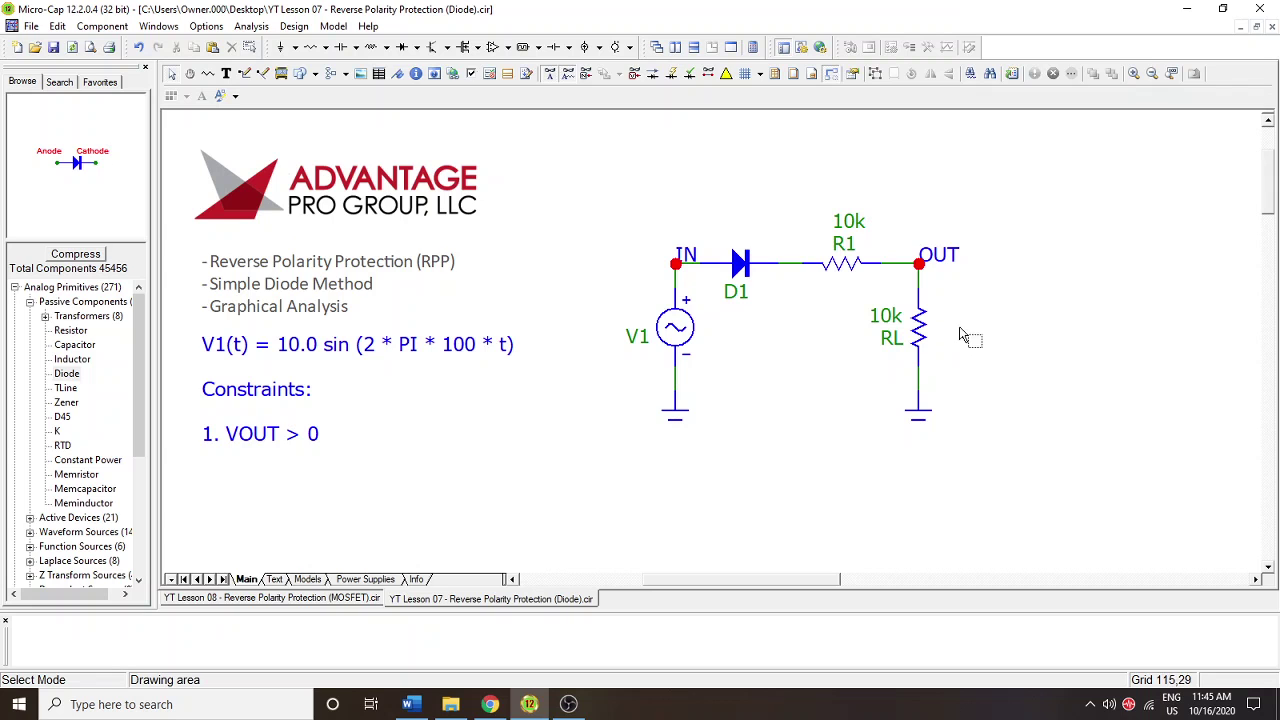
{"action": "left_click", "coordinate": [345, 48]}
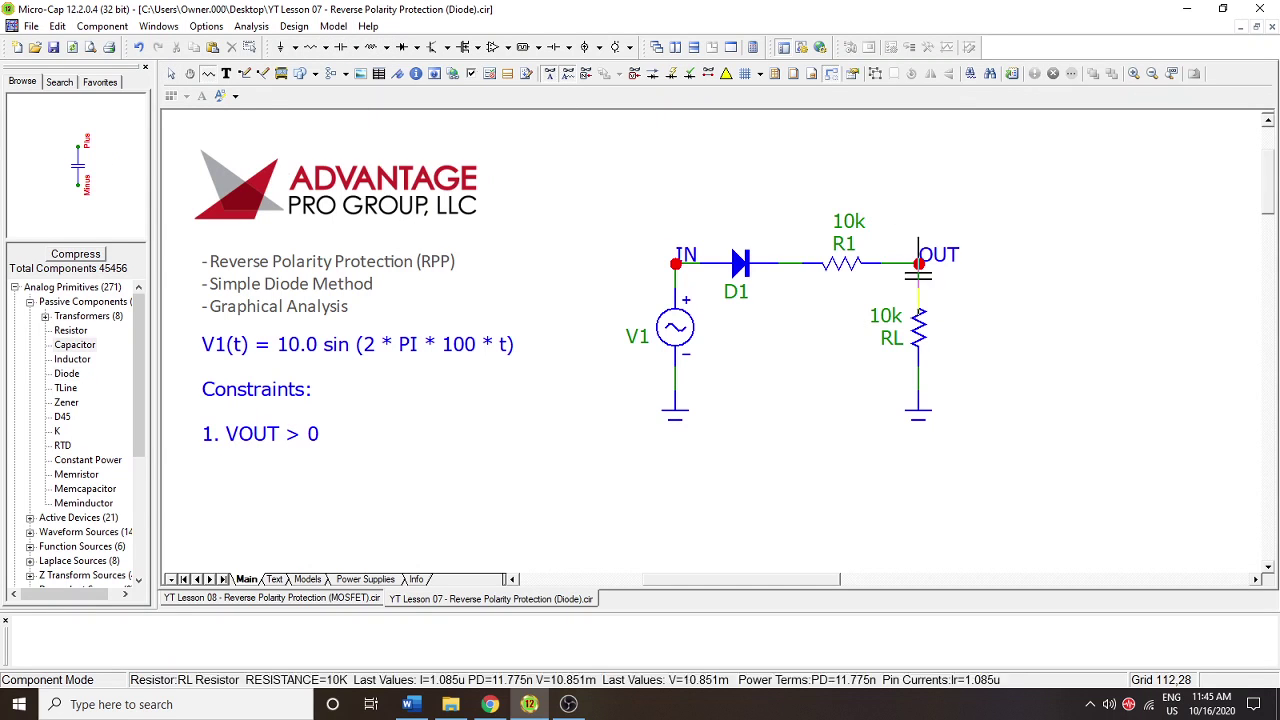
{"action": "left_click", "coordinate": [982, 327]}
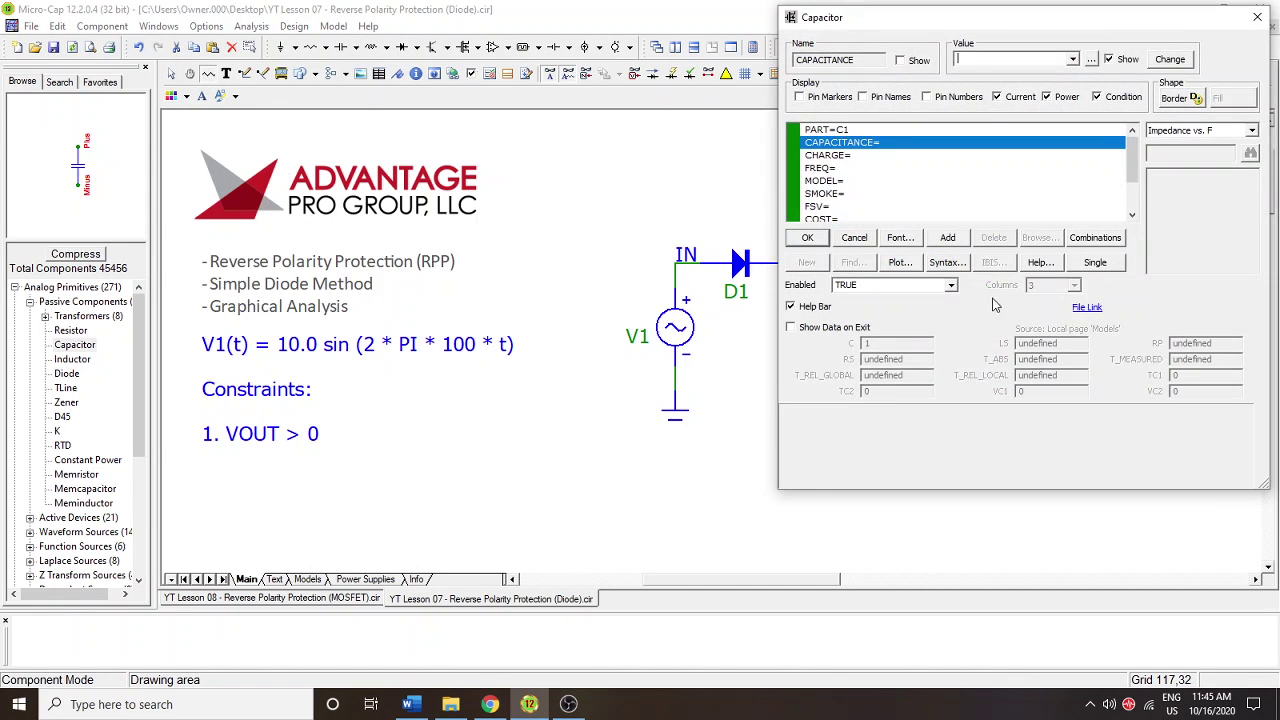
{"action": "left_click", "coordinate": [934, 398]}
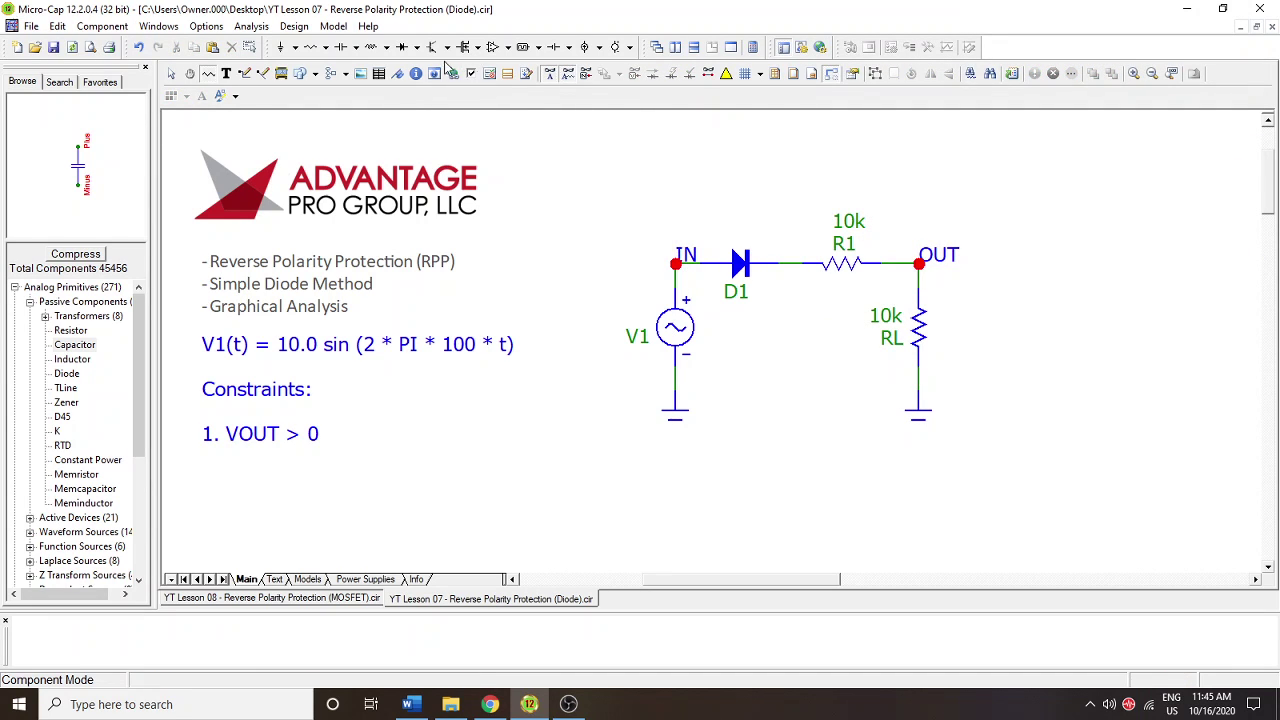
{"action": "left_click", "coordinate": [66, 402]}
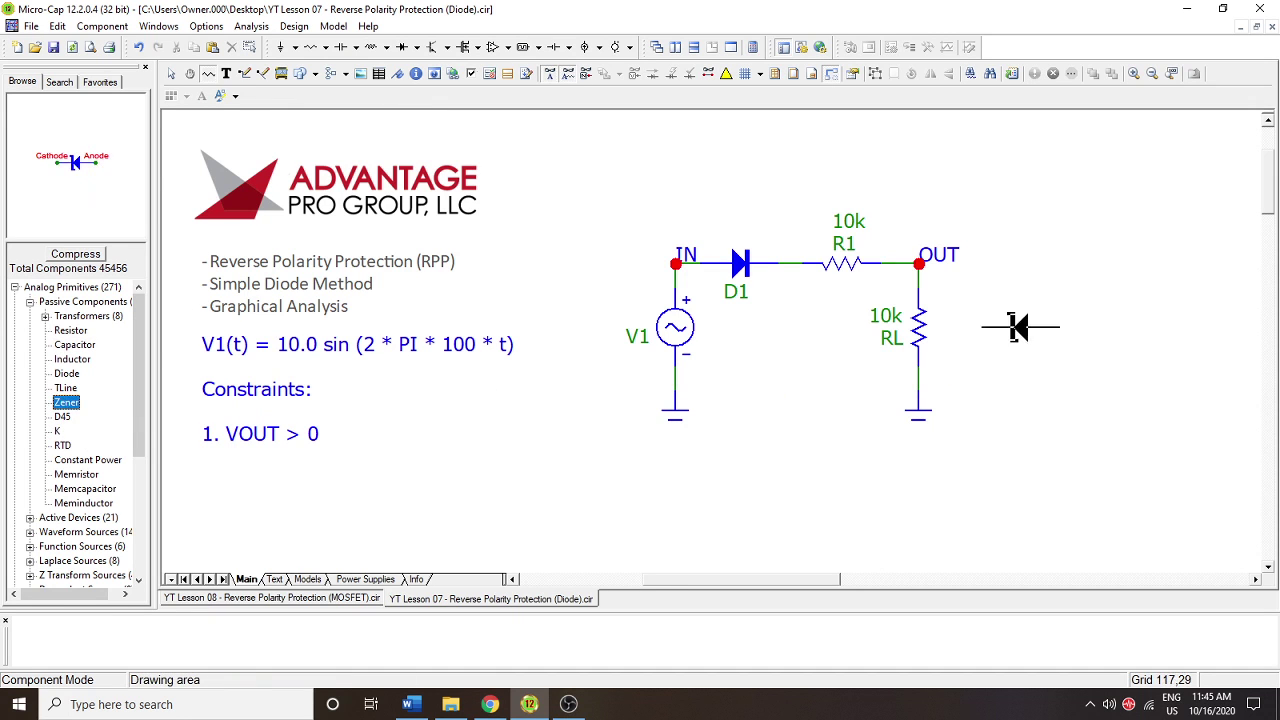
{"action": "key", "text": "ctrl+r"}
{"action": "key", "text": "ctrl+r"}
{"action": "key", "text": "ctrl+r"}
{"action": "key", "text": "ctrl+r"}
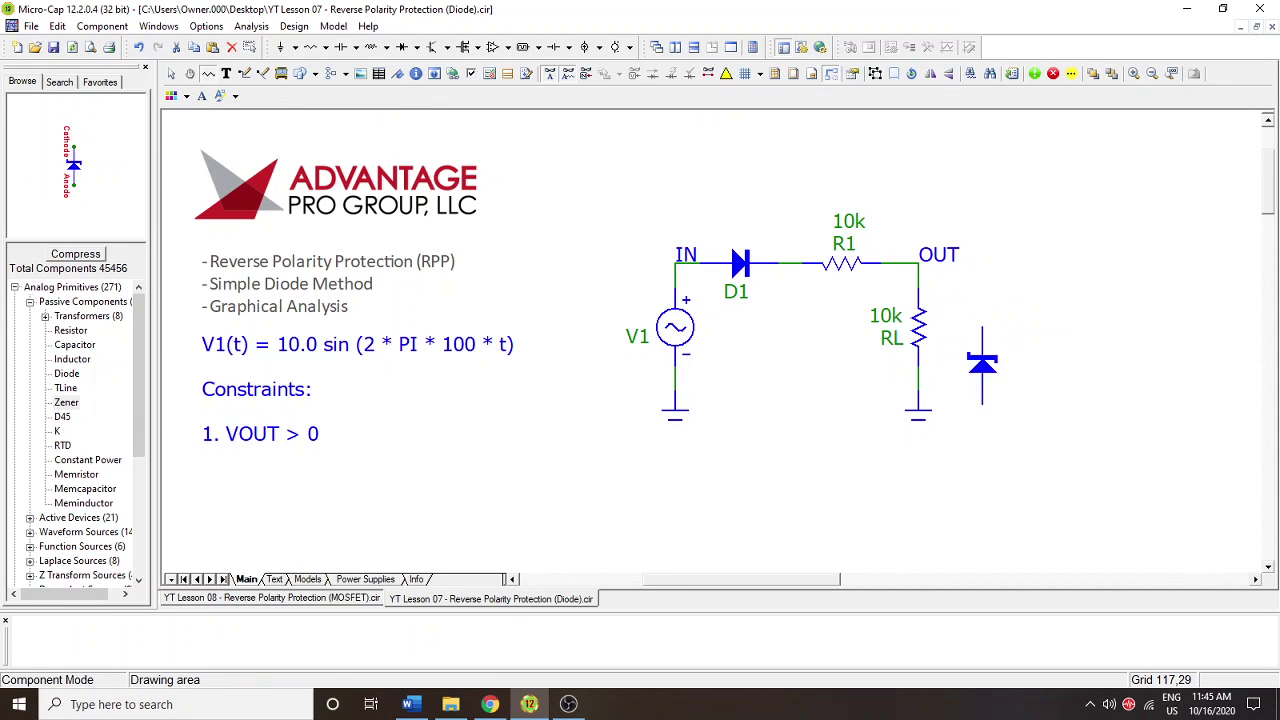
{"action": "left_click", "coordinate": [1008, 300]}
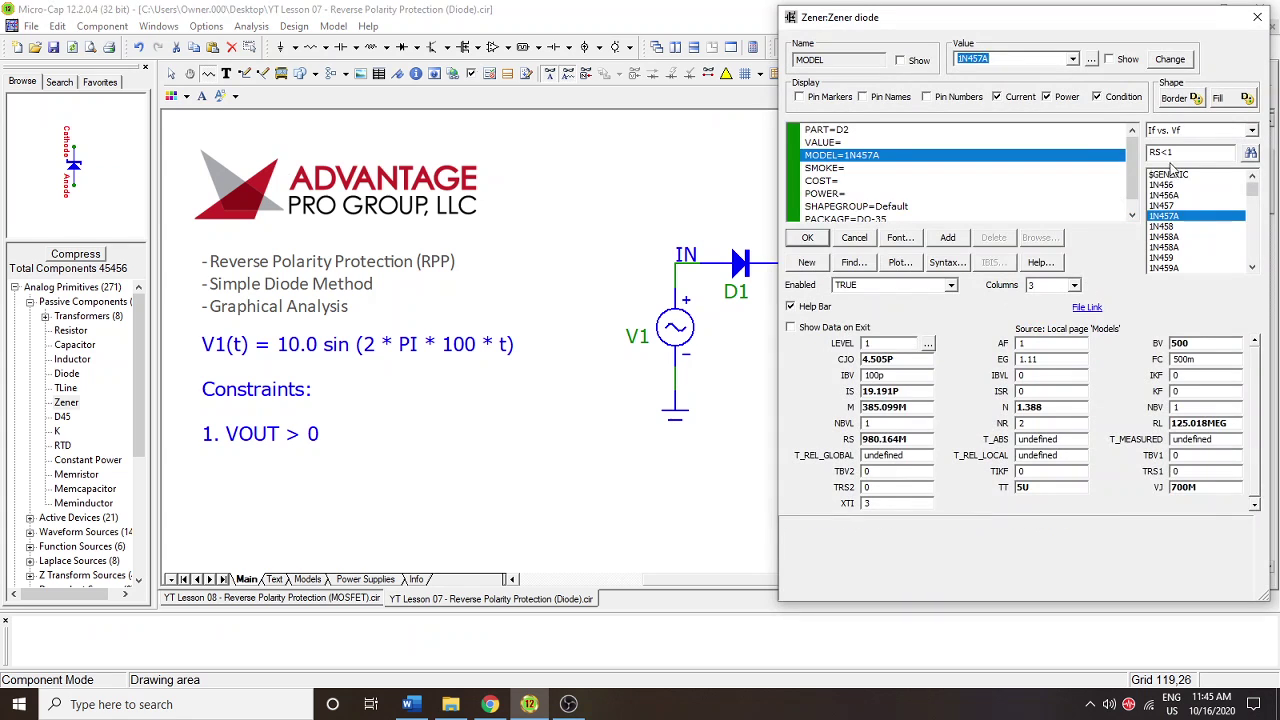
{"action": "left_click", "coordinate": [806, 240]}
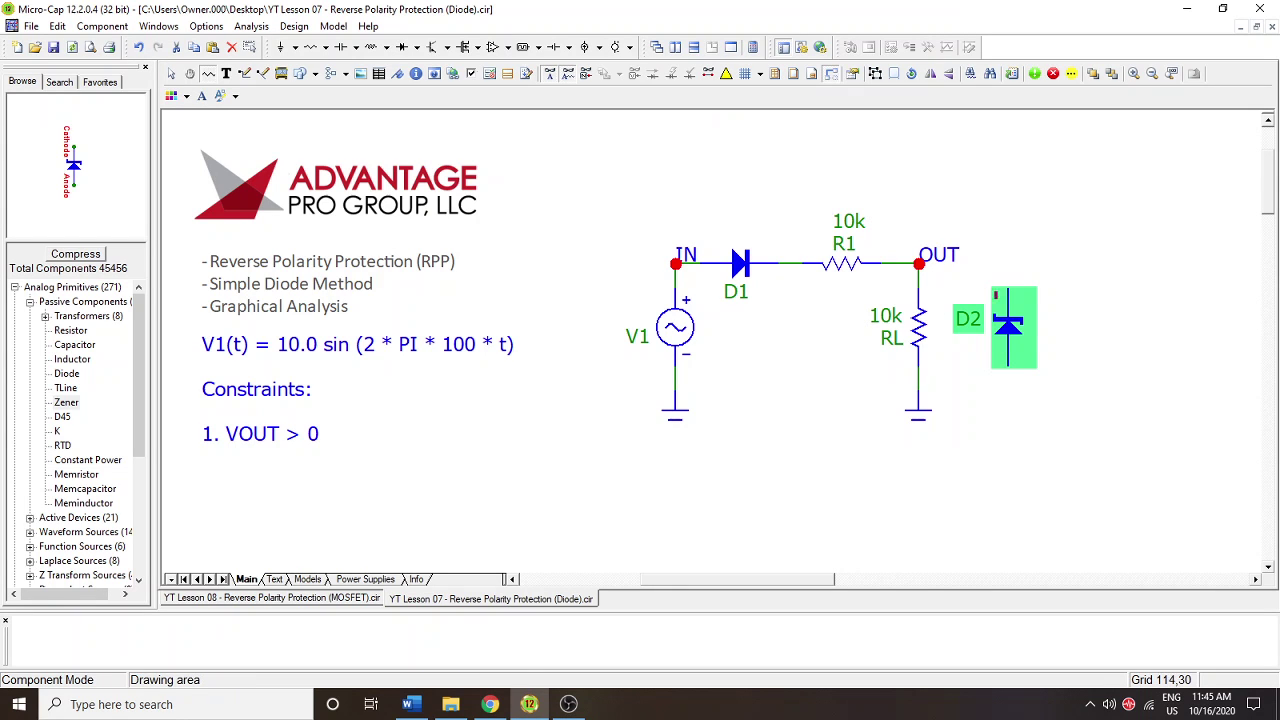
{"action": "left_click", "coordinate": [1008, 322]}
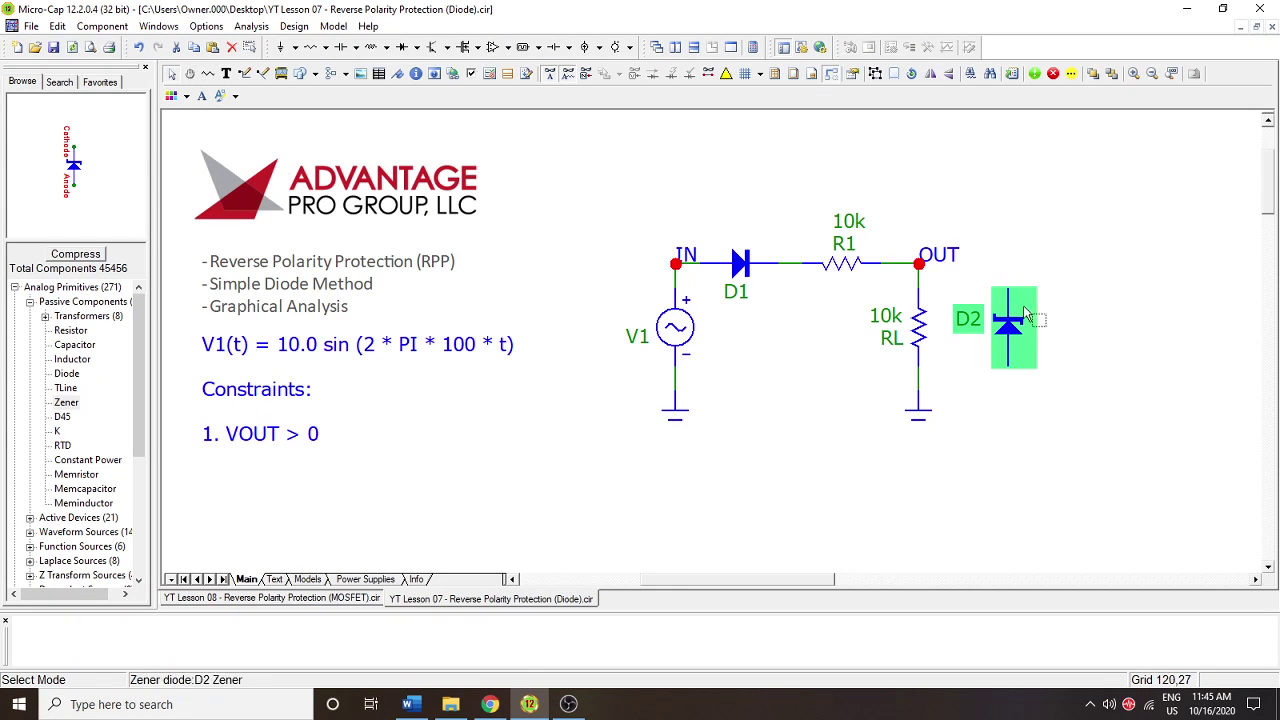
{"action": "key", "text": "Delete"}
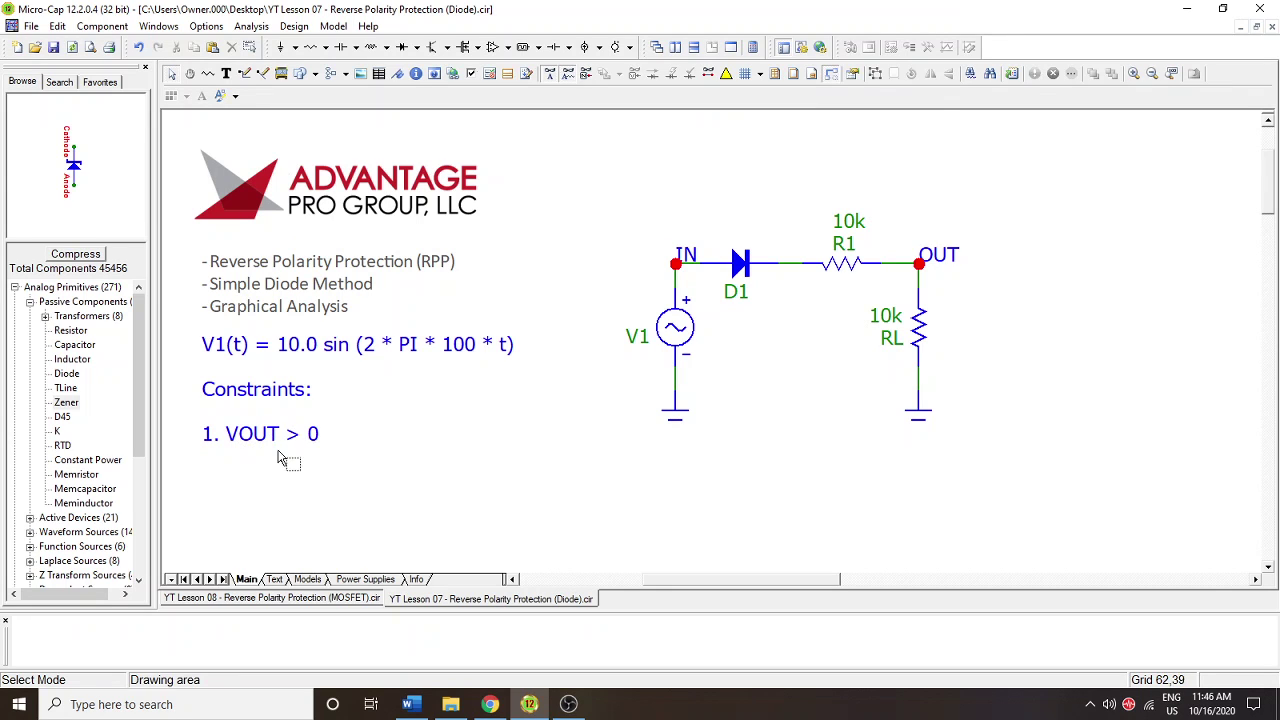
{"action": "left_click", "coordinate": [737, 283]}
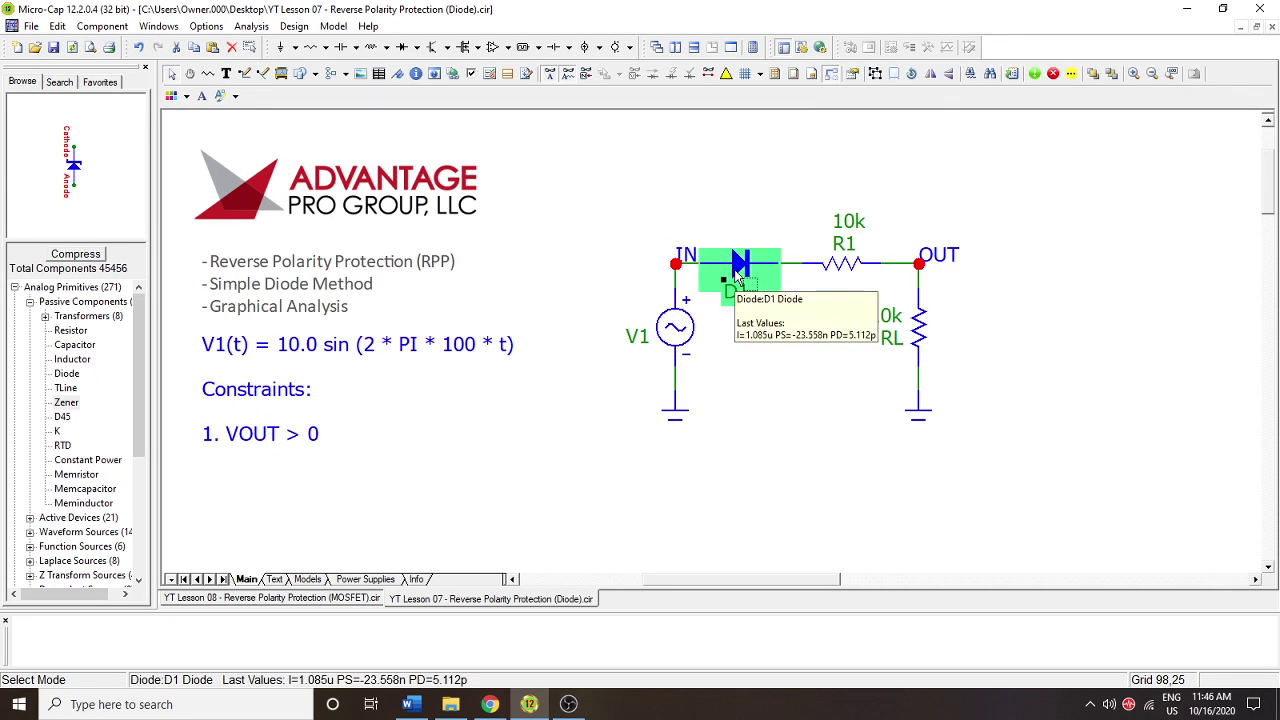
{"action": "left_click", "coordinate": [748, 390]}
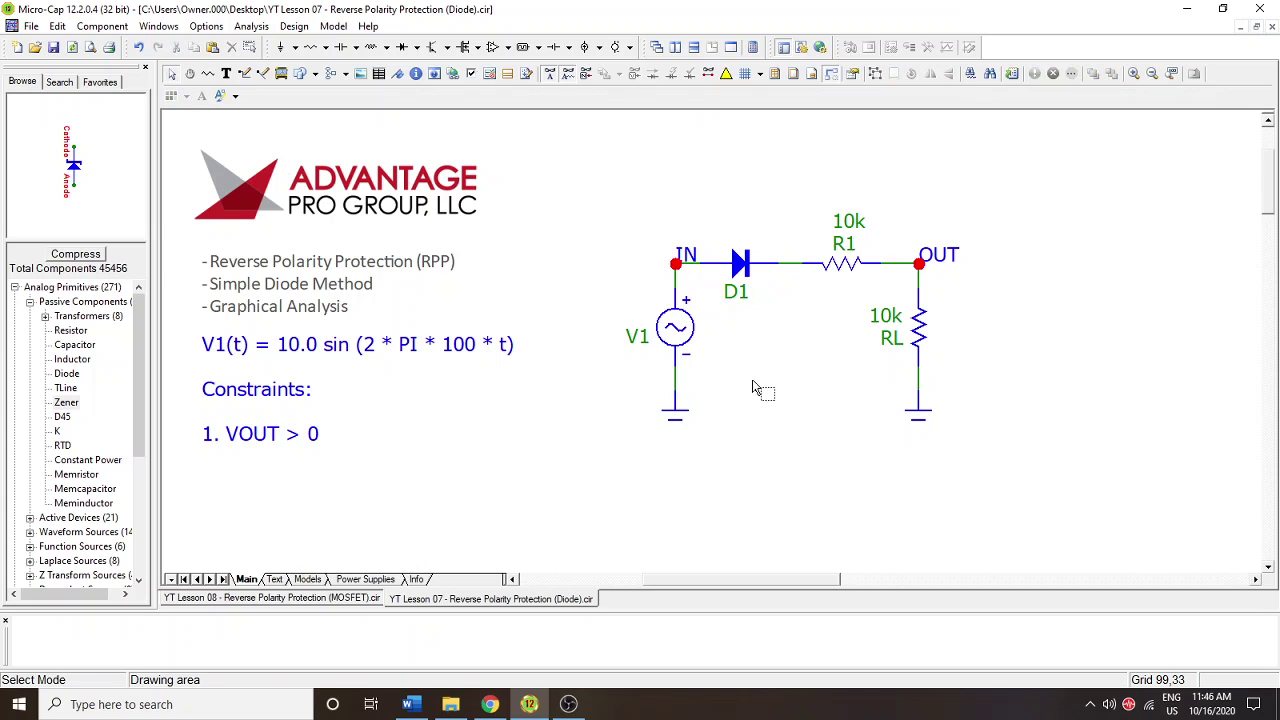
{"action": "mouse_move", "coordinate": [743, 270]}
{"action": "left_click_drag", "start_coordinate": [992, 447], "coordinate": [627, 207]}
{"action": "left_click", "coordinate": [1056, 259]}
{"action": "left_click_drag", "start_coordinate": [1017, 452], "coordinate": [638, 208]}
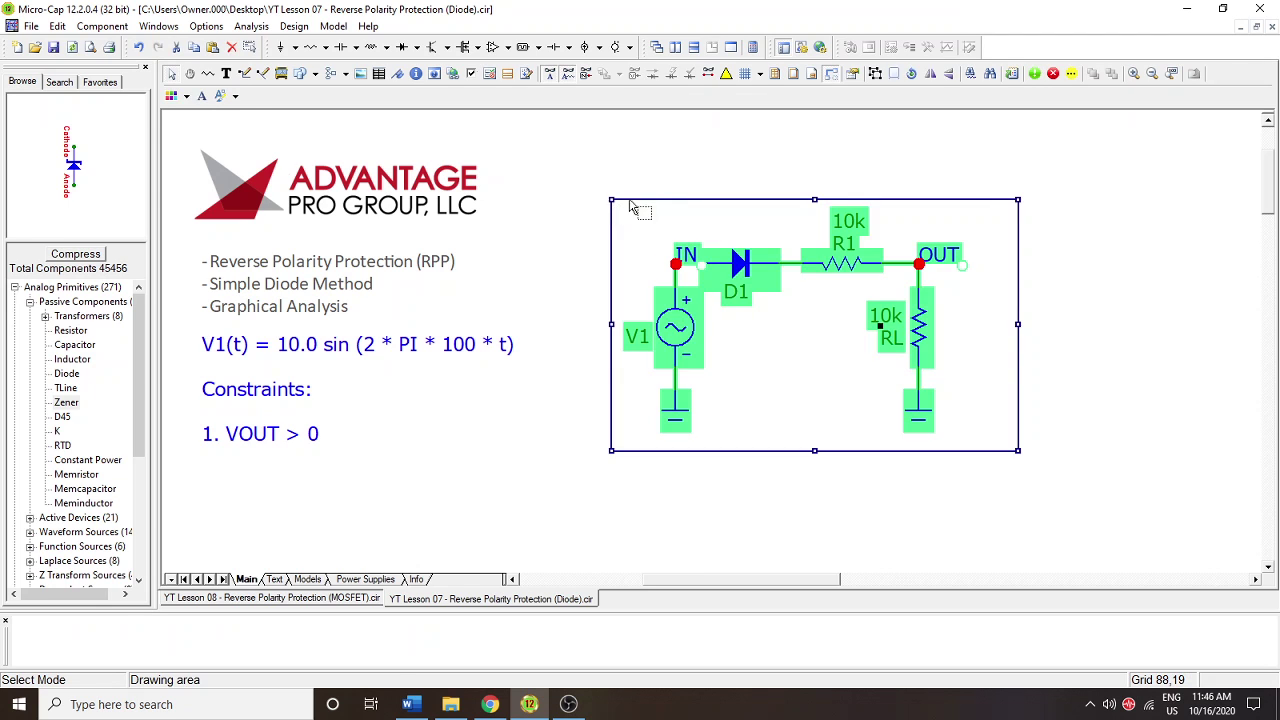
{"action": "left_click", "coordinate": [659, 181]}
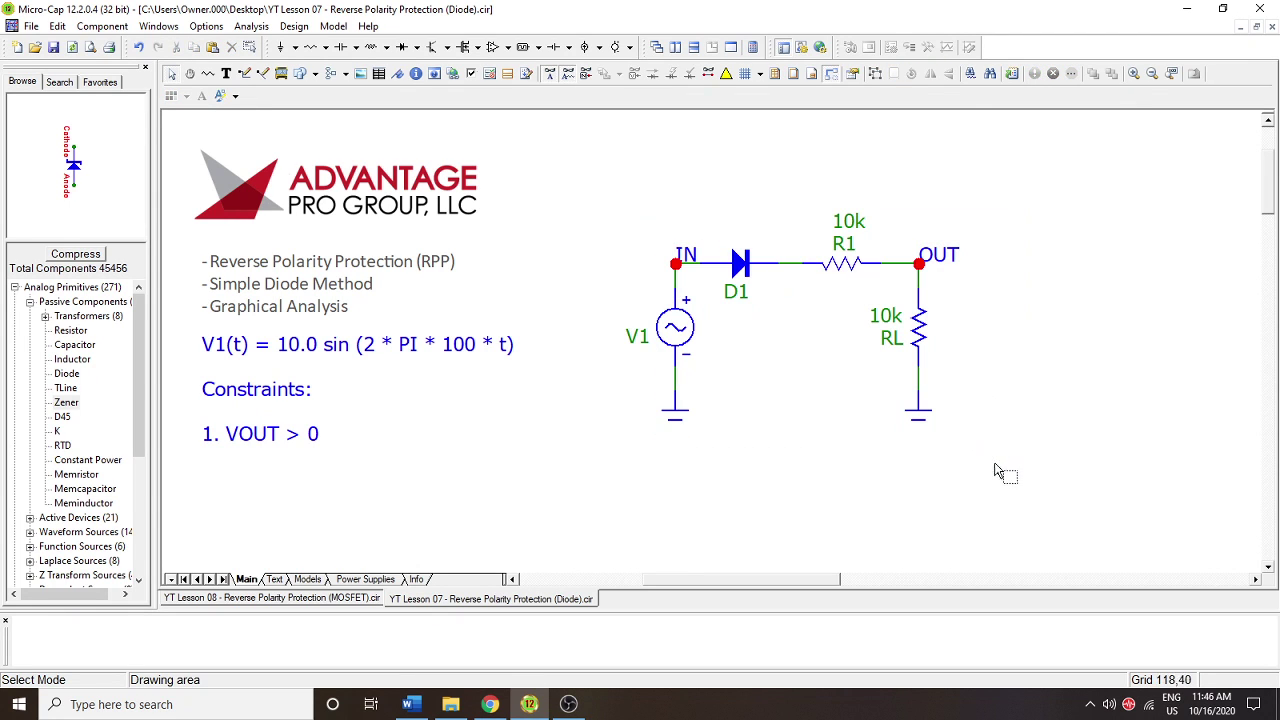
{"action": "left_click_drag", "start_coordinate": [998, 466], "coordinate": [620, 205]}
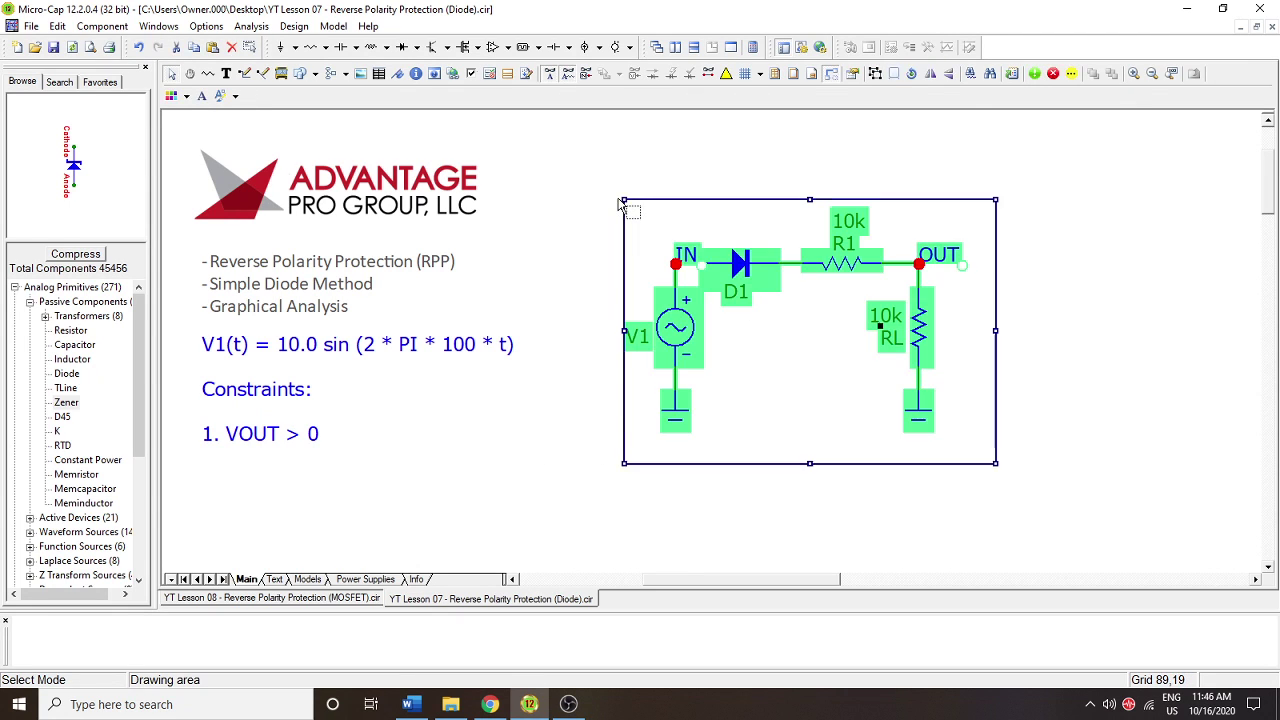
{"action": "left_click", "coordinate": [614, 202]}
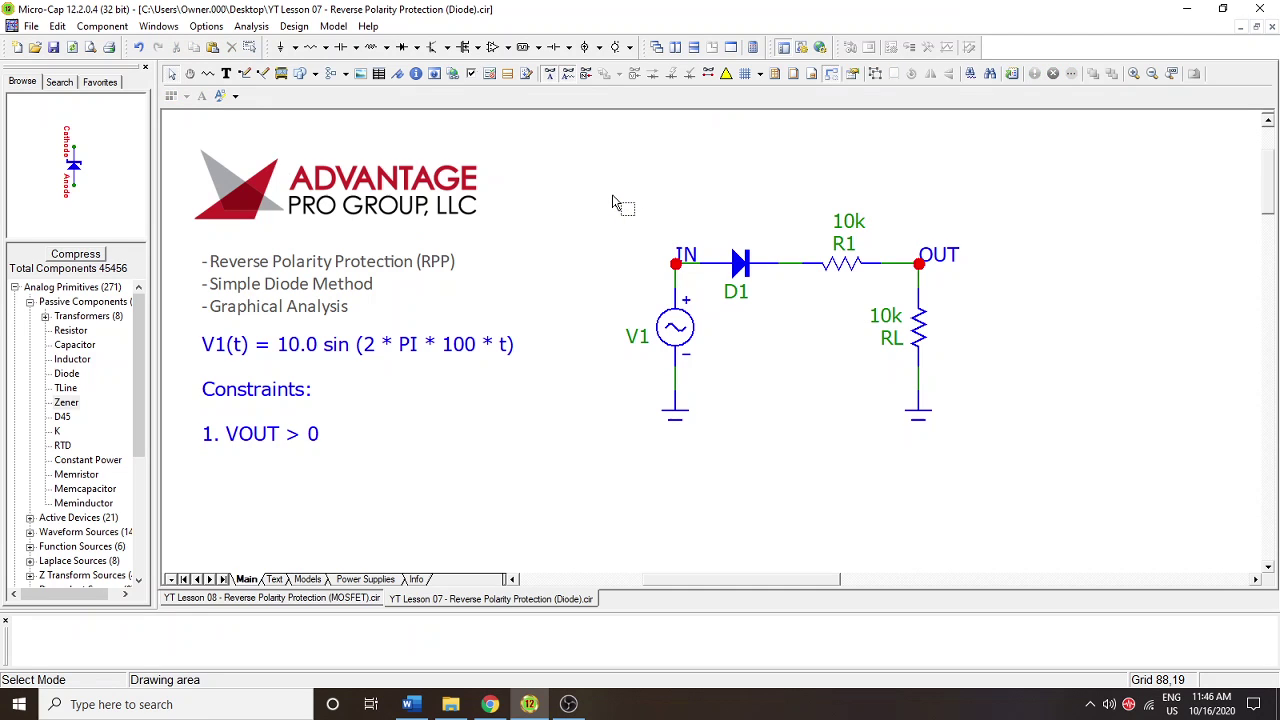